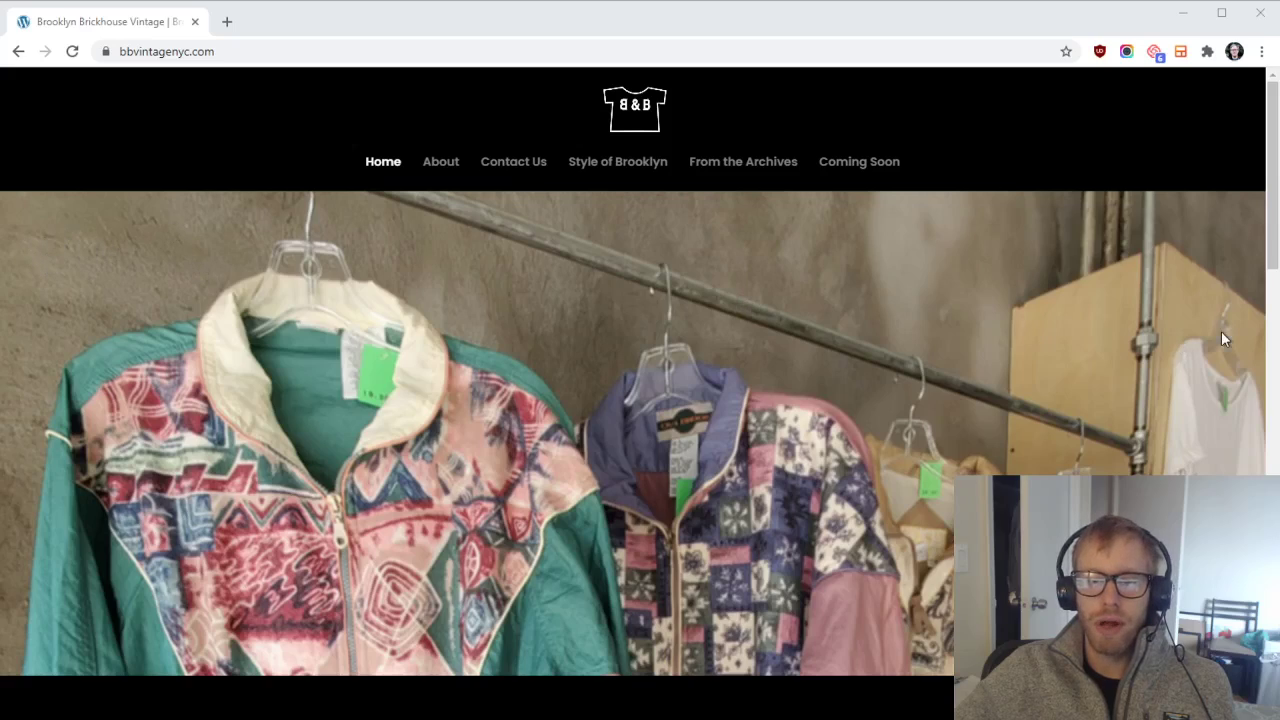
- Browse the Brooklyn Brickhouse Vintage home page, then go to its About page
{"action": "scroll", "coordinate": [780, 360], "scroll_direction": "down", "scroll_amount": 5}
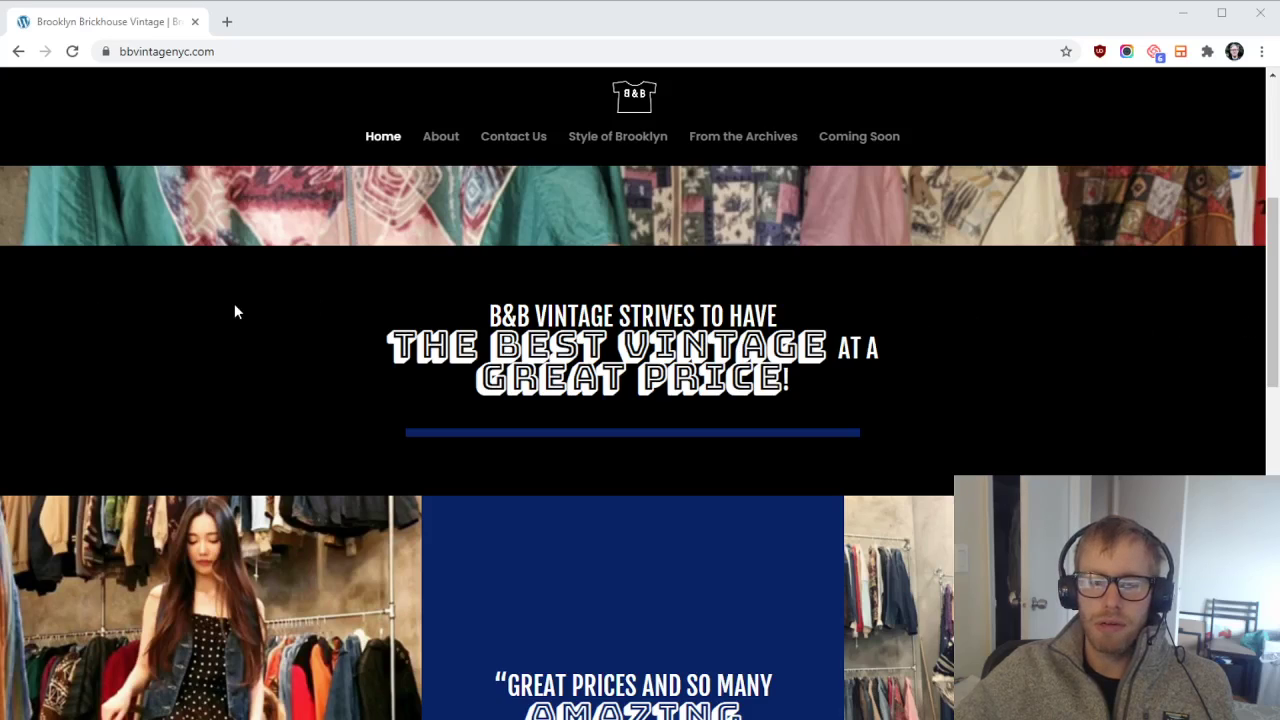
{"action": "scroll", "coordinate": [133, 305], "scroll_direction": "up", "scroll_amount": 2}
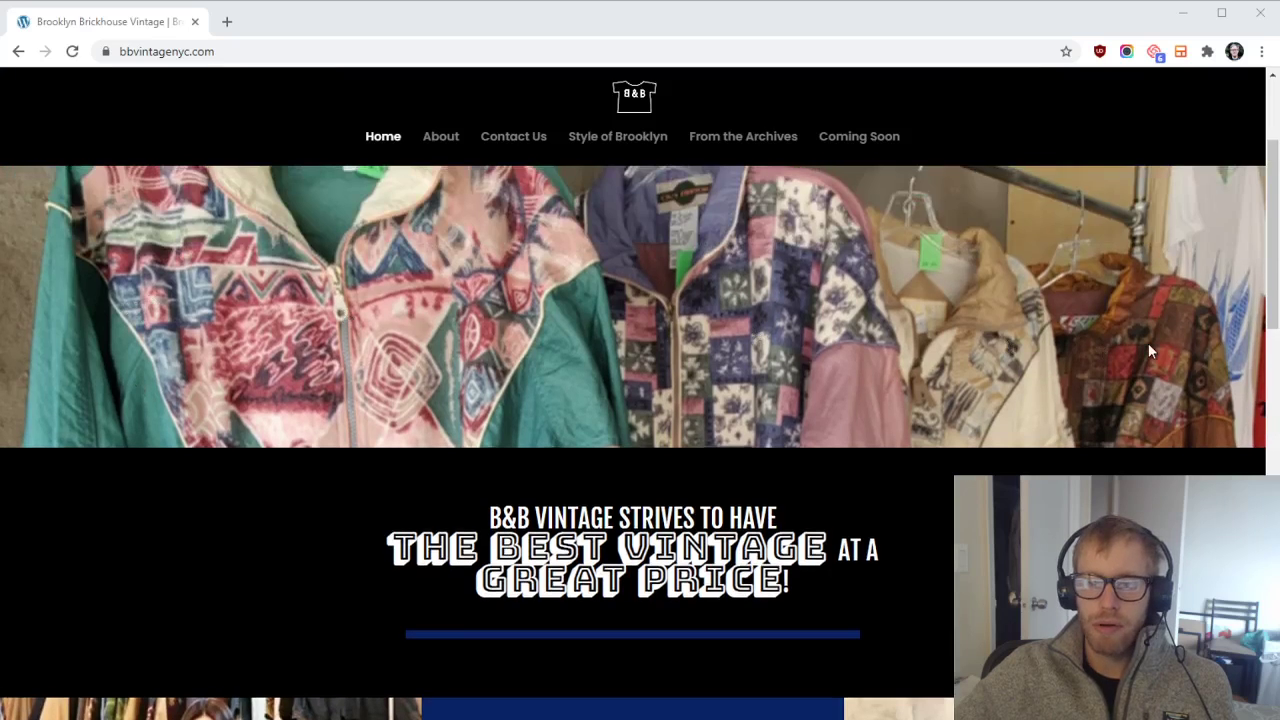
{"action": "scroll", "coordinate": [860, 360], "scroll_direction": "down", "scroll_amount": 2}
{"action": "scroll", "coordinate": [846, 360], "scroll_direction": "up", "scroll_amount": 3}
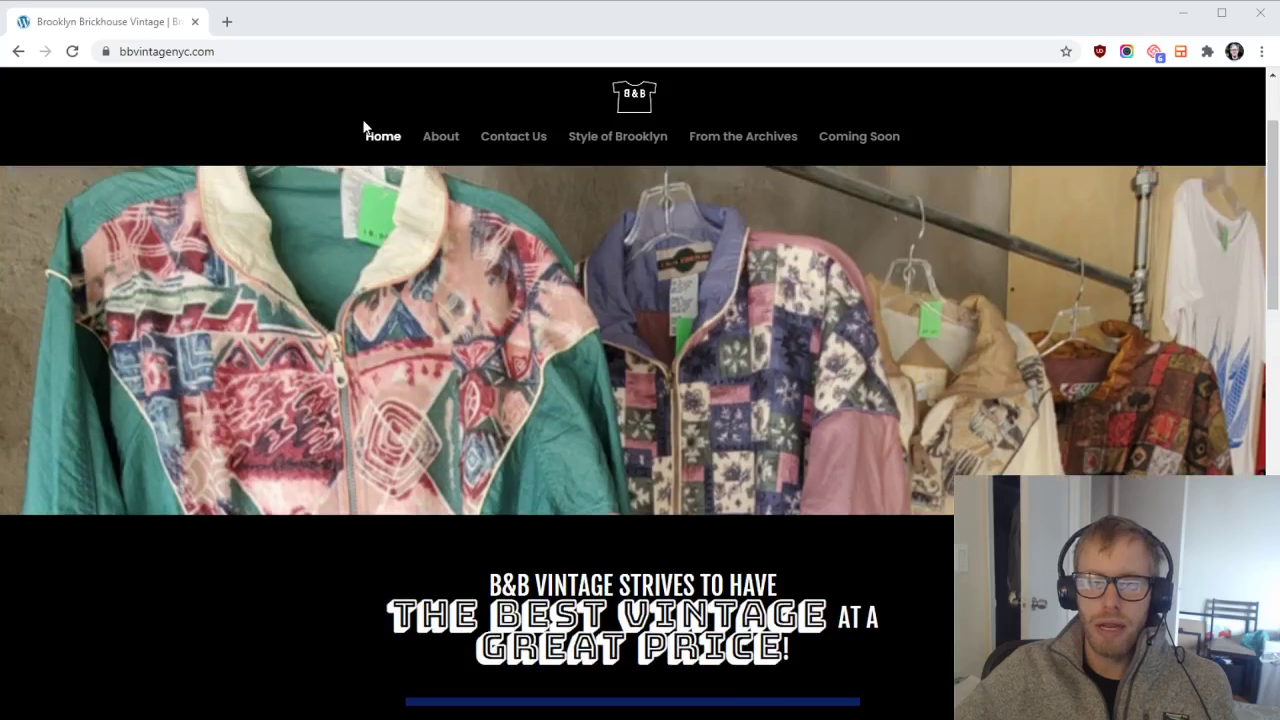
{"action": "left_click", "coordinate": [460, 143]}
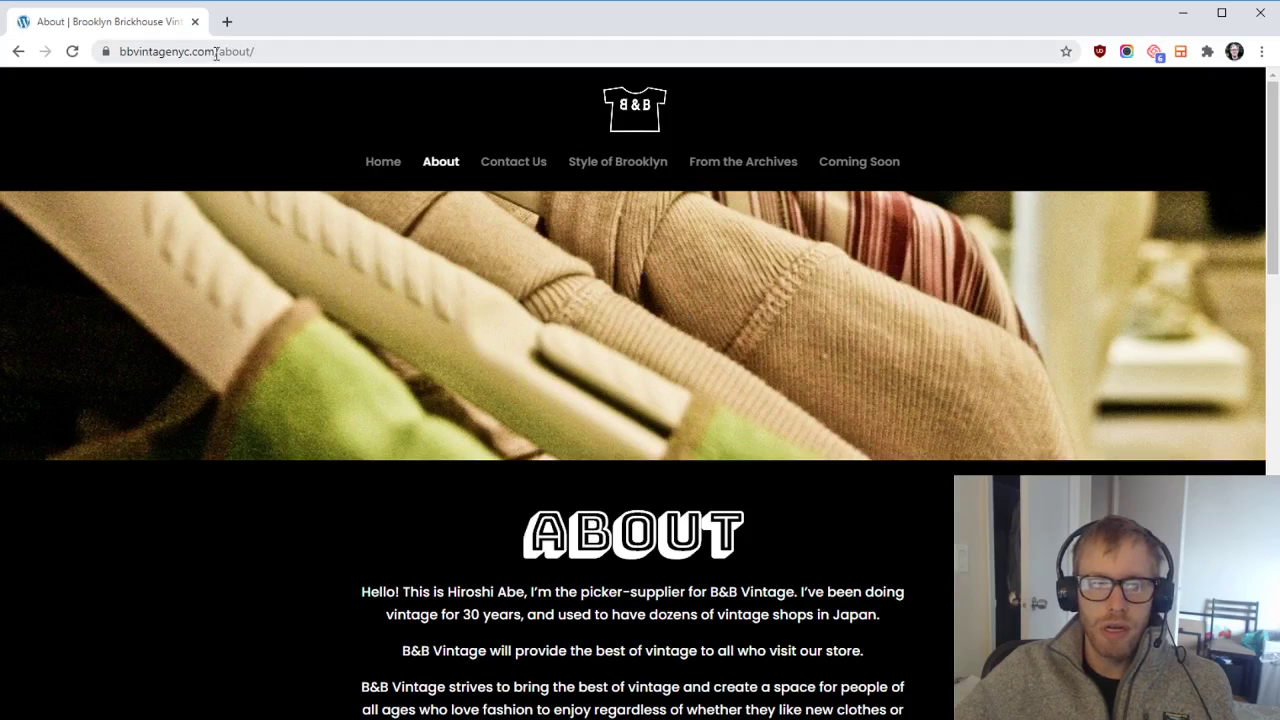
- Go to the site's /login page and sign in with the account username and password, with Remember Me ticked
{"action": "left_click_drag", "start_coordinate": [215, 53], "coordinate": [369, 54]}
{"action": "key", "text": "BackSpace"}
{"action": "type", "text": "login"}
{"action": "key", "text": "Return"}
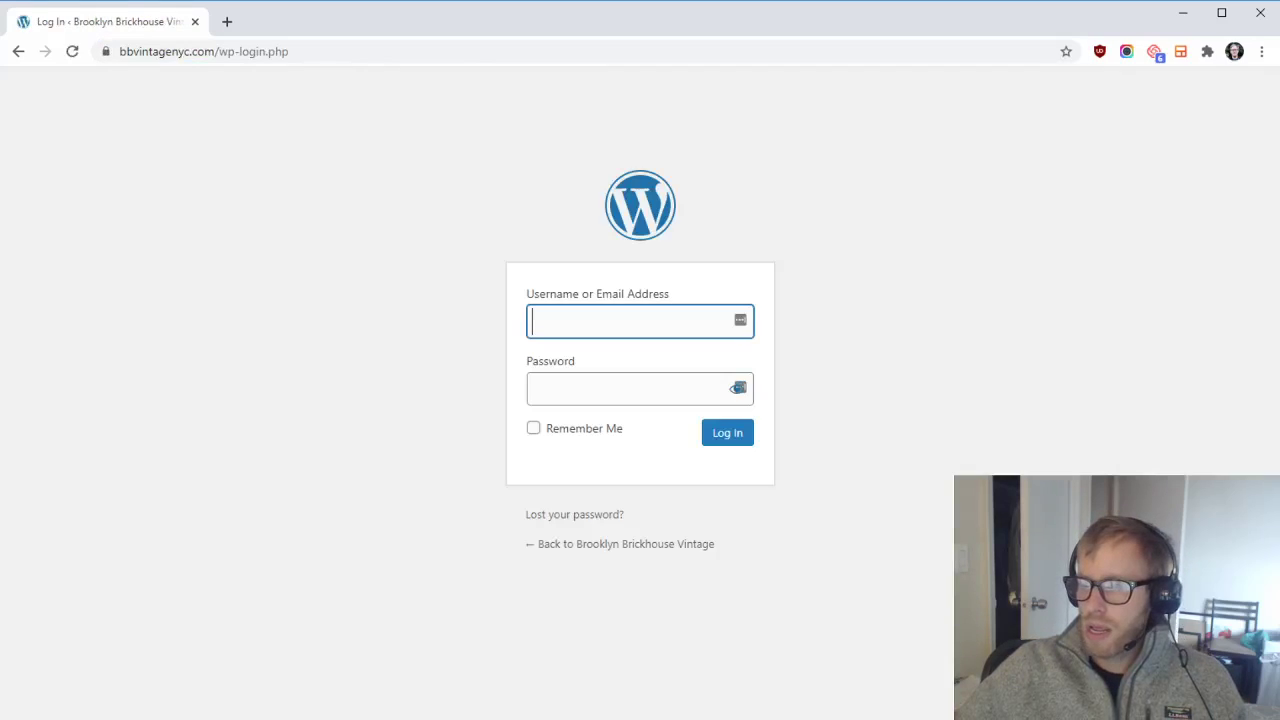
{"action": "left_click", "coordinate": [628, 326]}
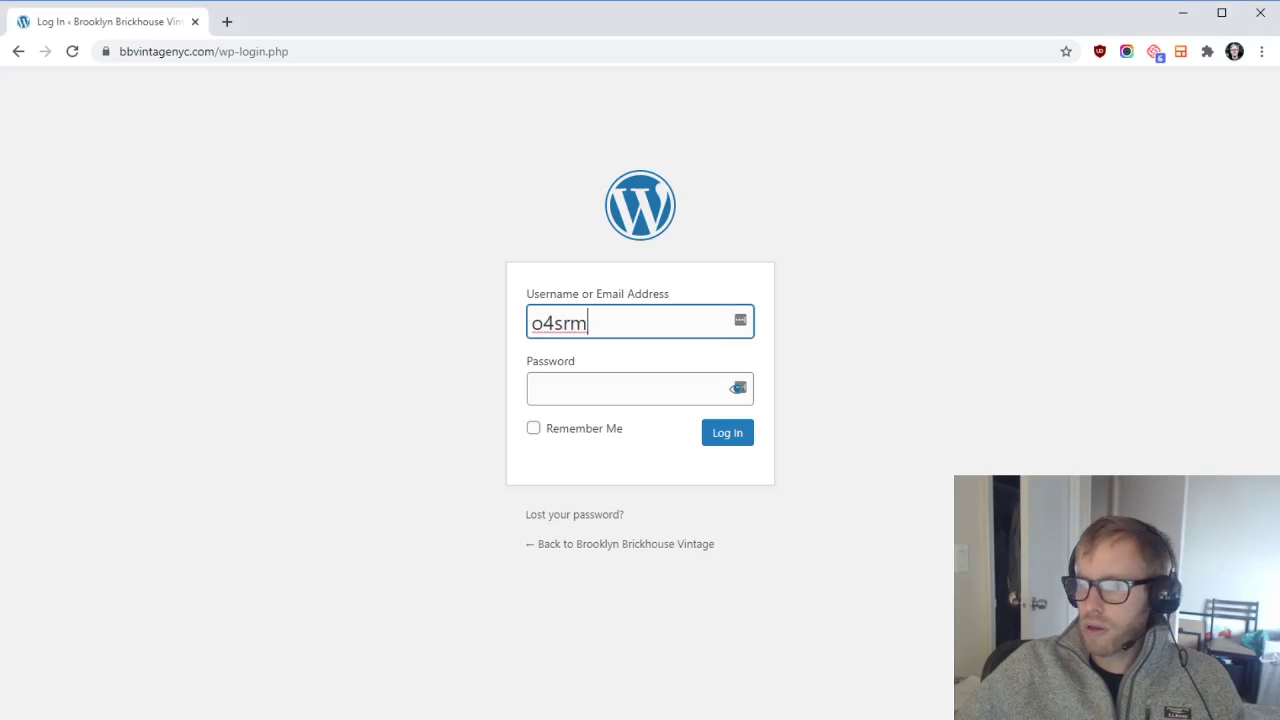
{"action": "left_click", "coordinate": [607, 390]}
{"action": "key", "text": "ctrl+v"}
{"action": "left_click", "coordinate": [608, 440]}
{"action": "left_click", "coordinate": [732, 436]}
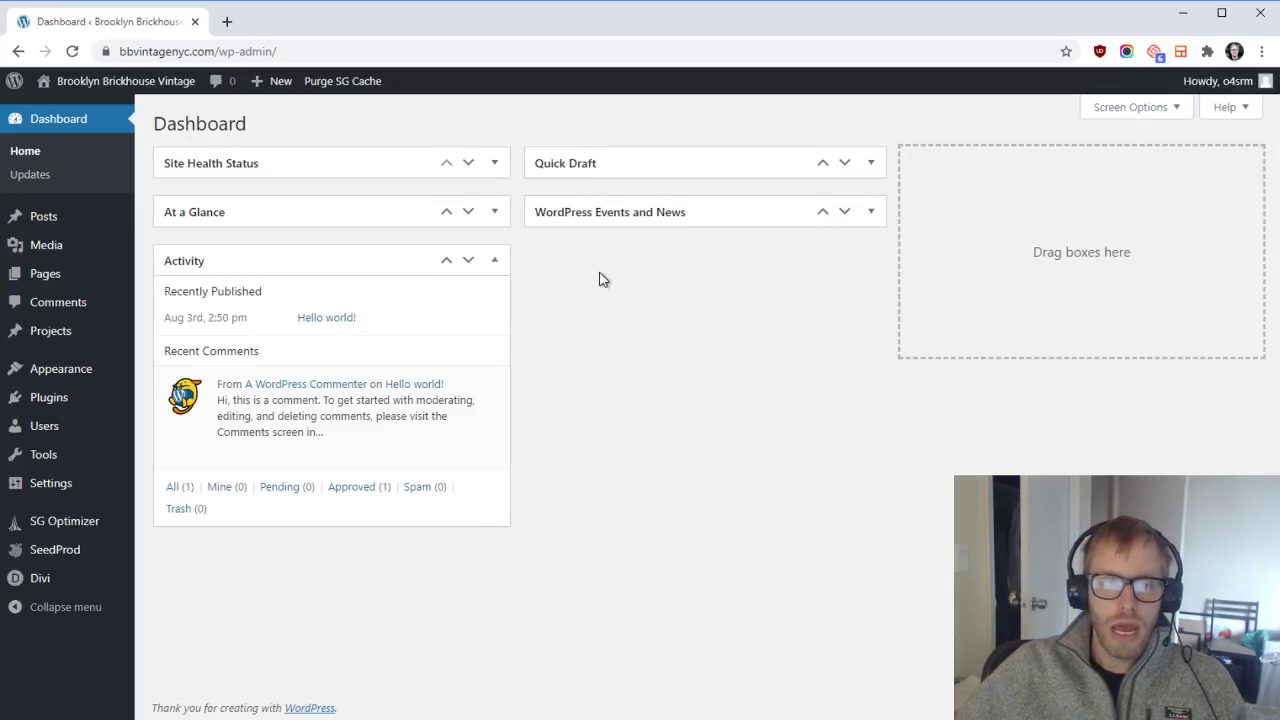
- Open the About page from All Pages in the Divi visual builder
{"action": "left_click", "coordinate": [1115, 200]}
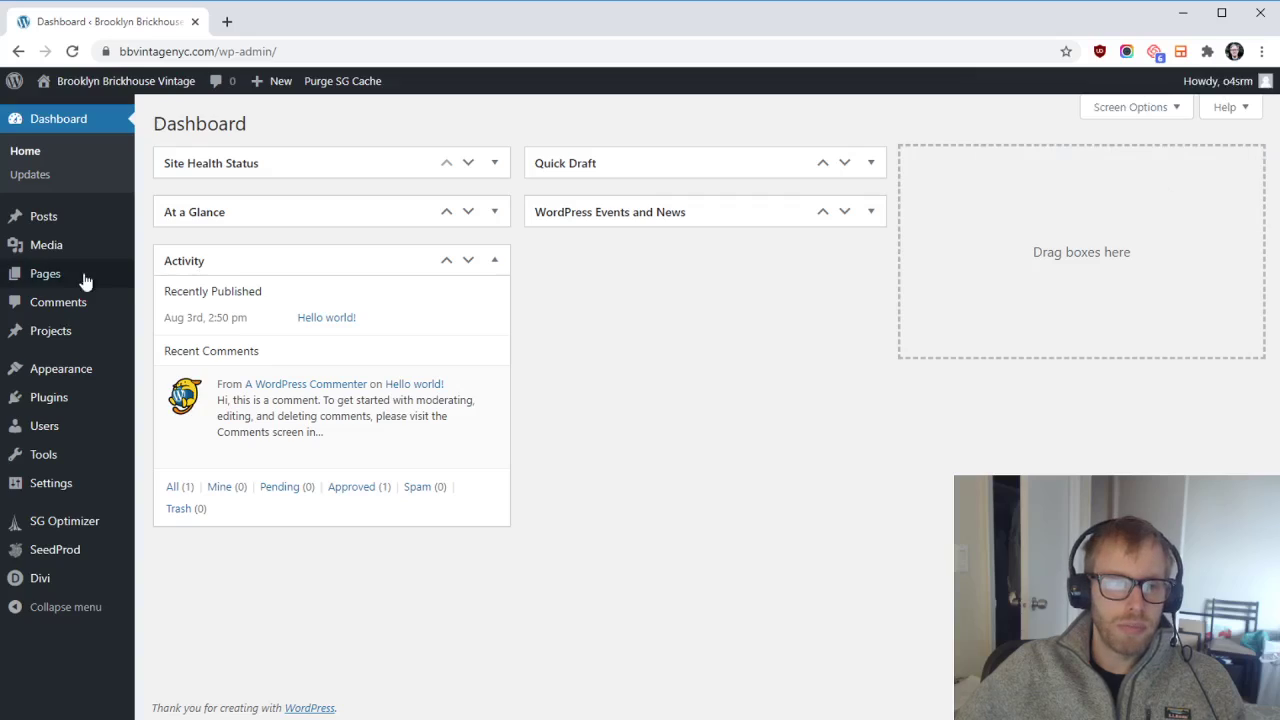
{"action": "mouse_move", "coordinate": [49, 277]}
{"action": "left_click", "coordinate": [165, 278]}
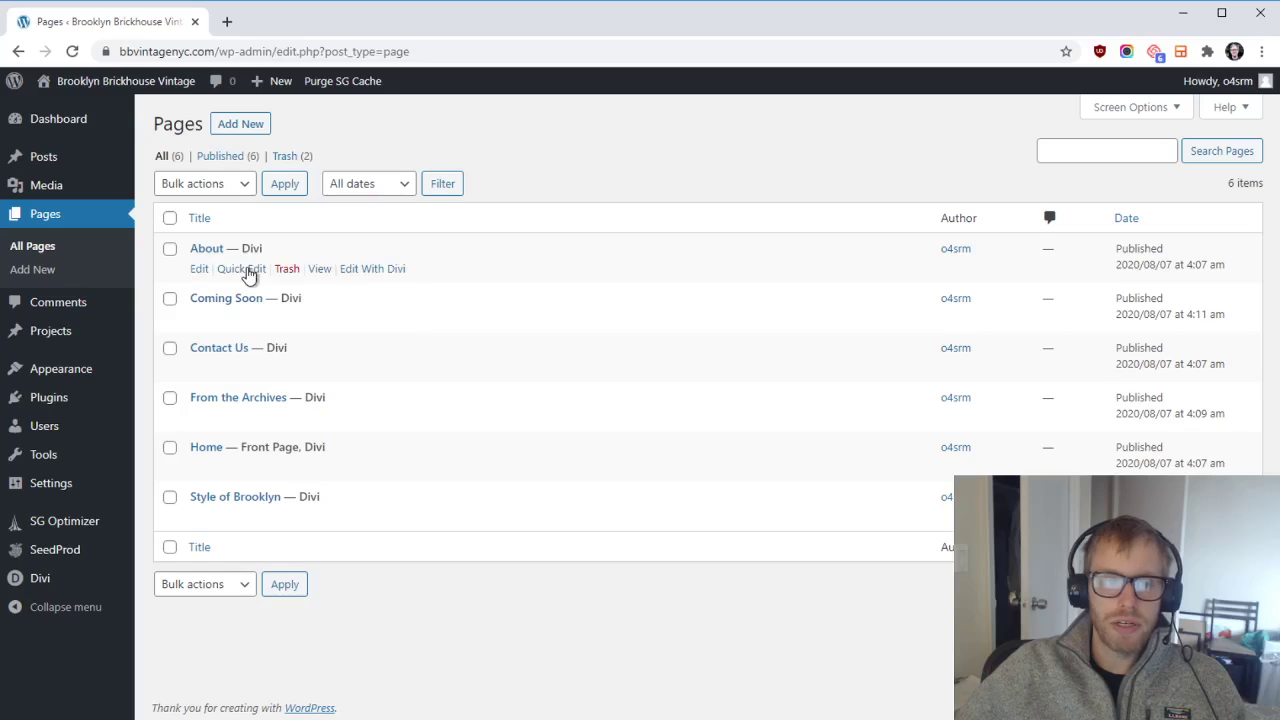
{"action": "left_click", "coordinate": [391, 278]}
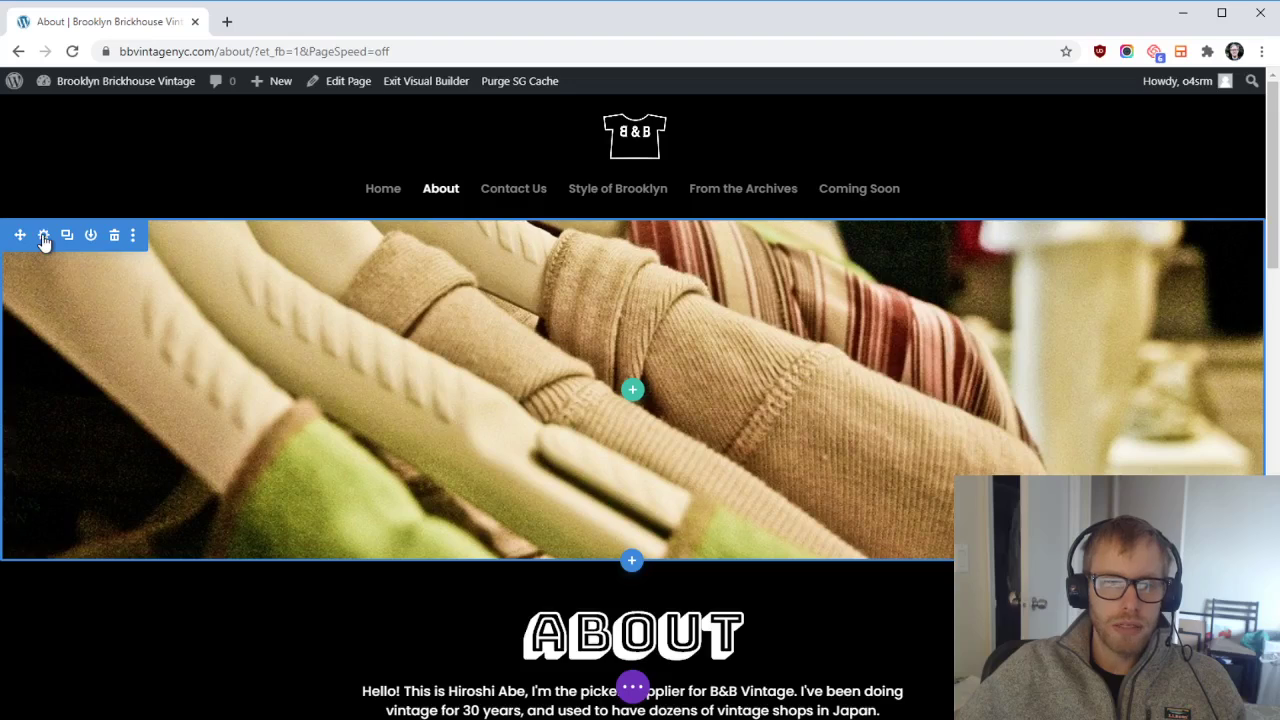
{"action": "scroll", "coordinate": [63, 457], "scroll_direction": "down", "scroll_amount": 2}
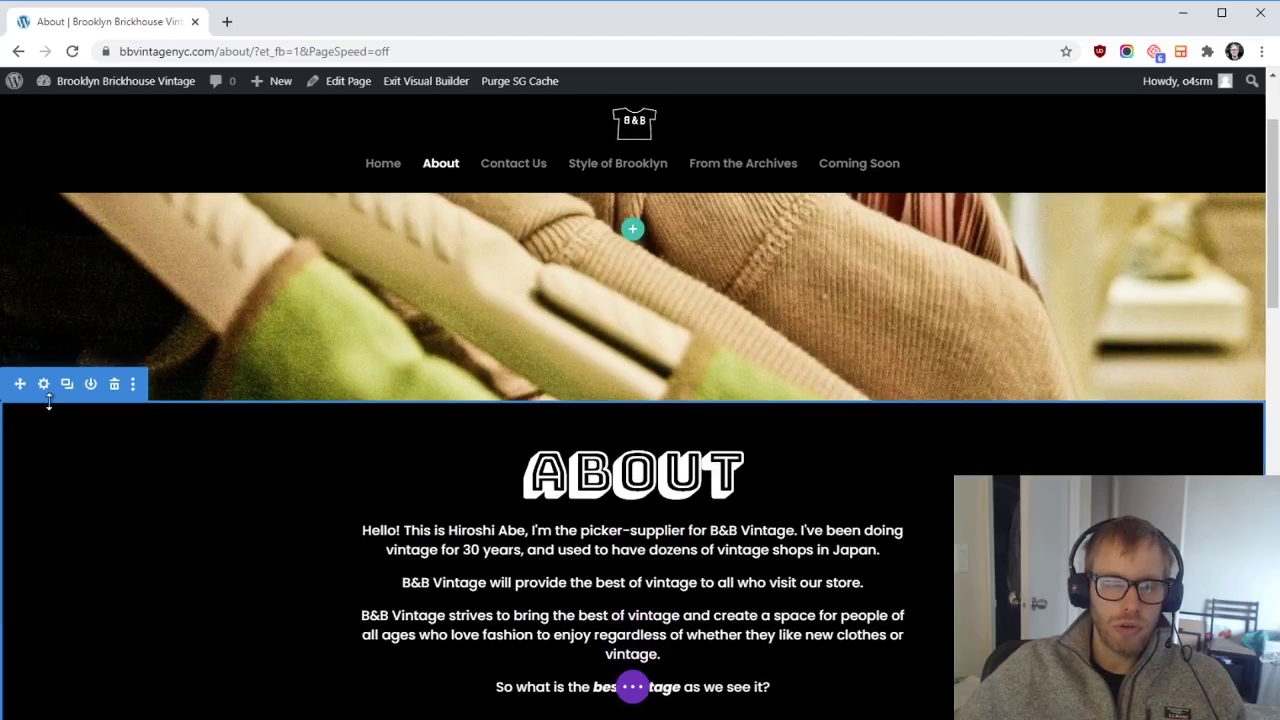
{"action": "scroll", "coordinate": [40, 377], "scroll_direction": "down", "scroll_amount": 2}
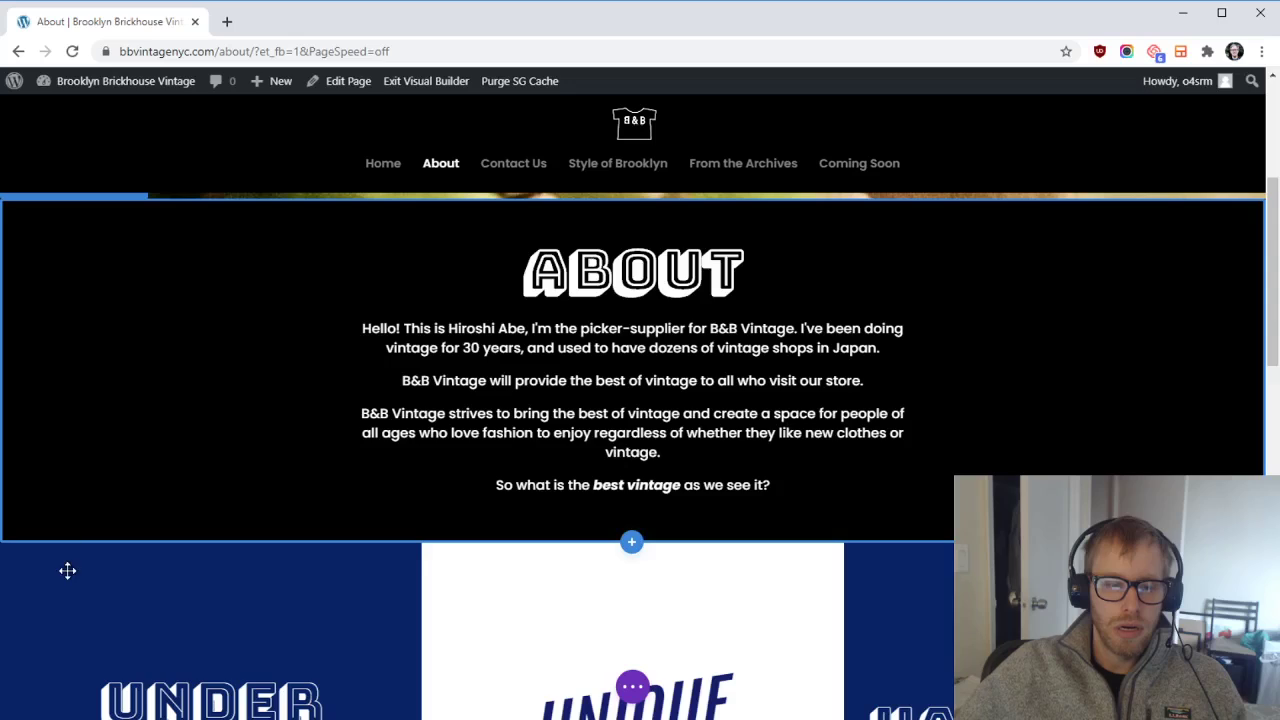
{"action": "scroll", "coordinate": [60, 317], "scroll_direction": "up", "scroll_amount": 3}
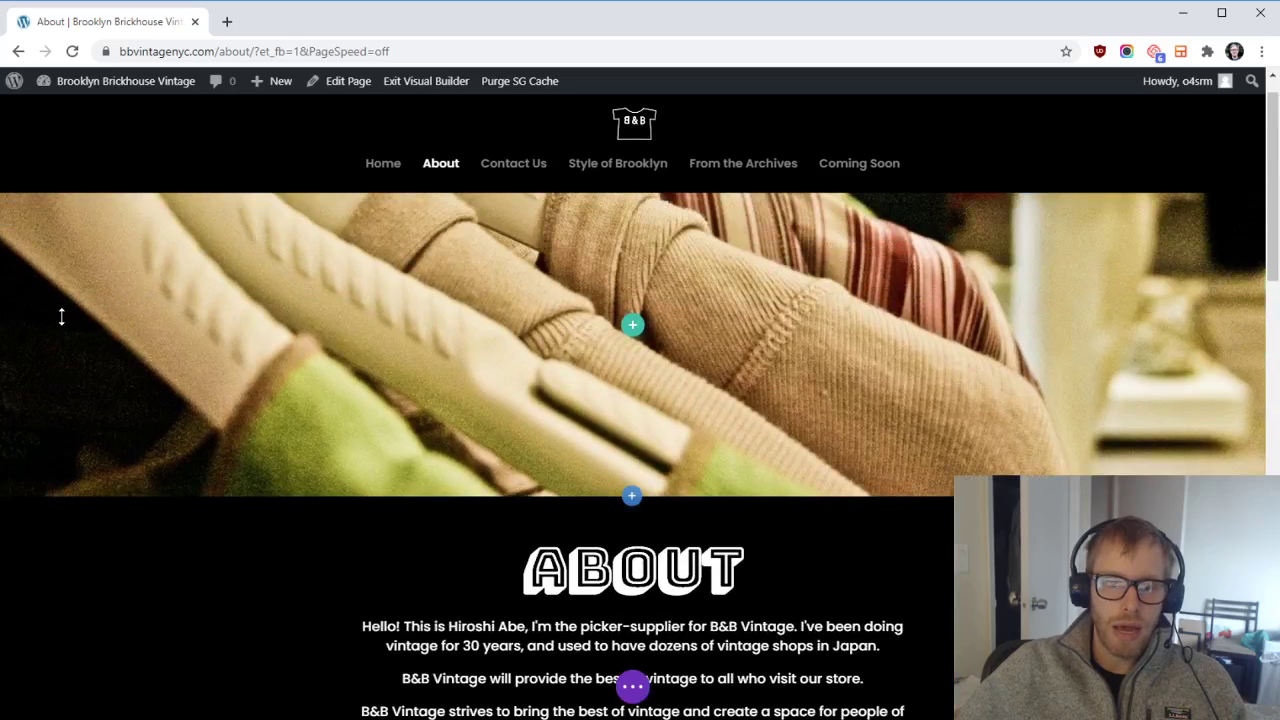
{"action": "scroll", "coordinate": [61, 317], "scroll_direction": "up", "scroll_amount": 1}
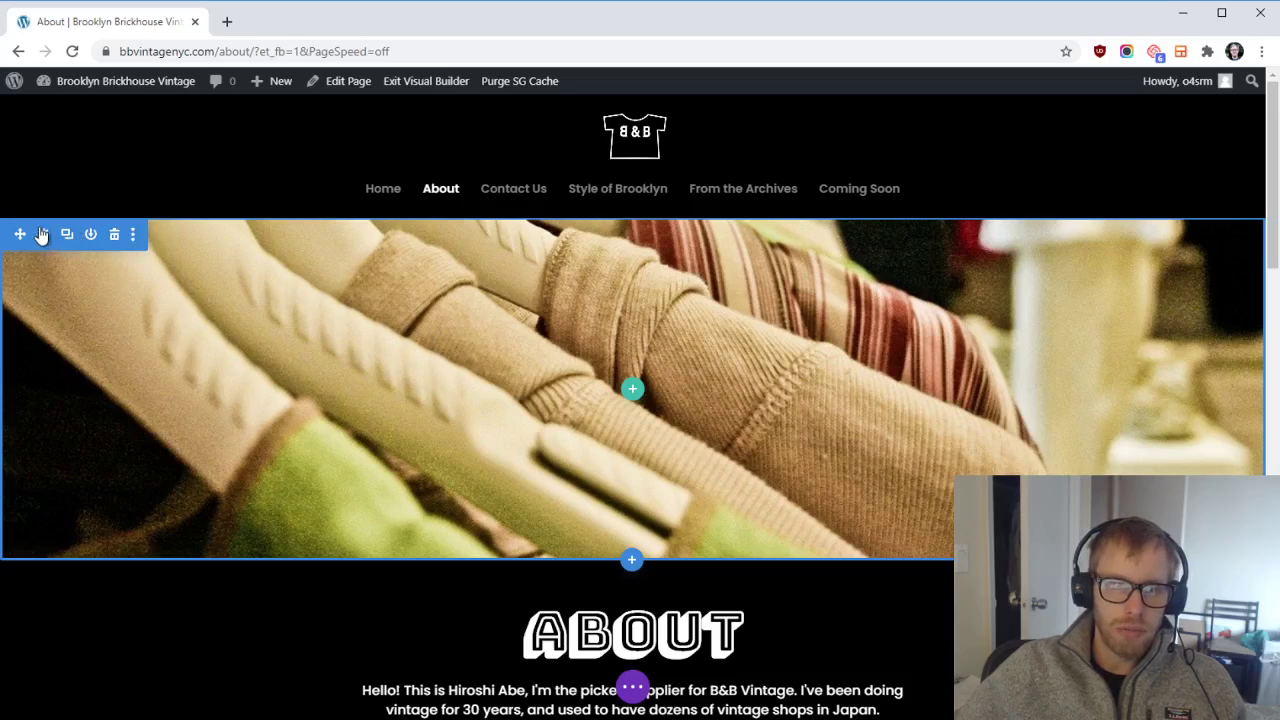
- Replace the top section's background image with the folded denim photo
{"action": "left_click", "coordinate": [44, 236]}
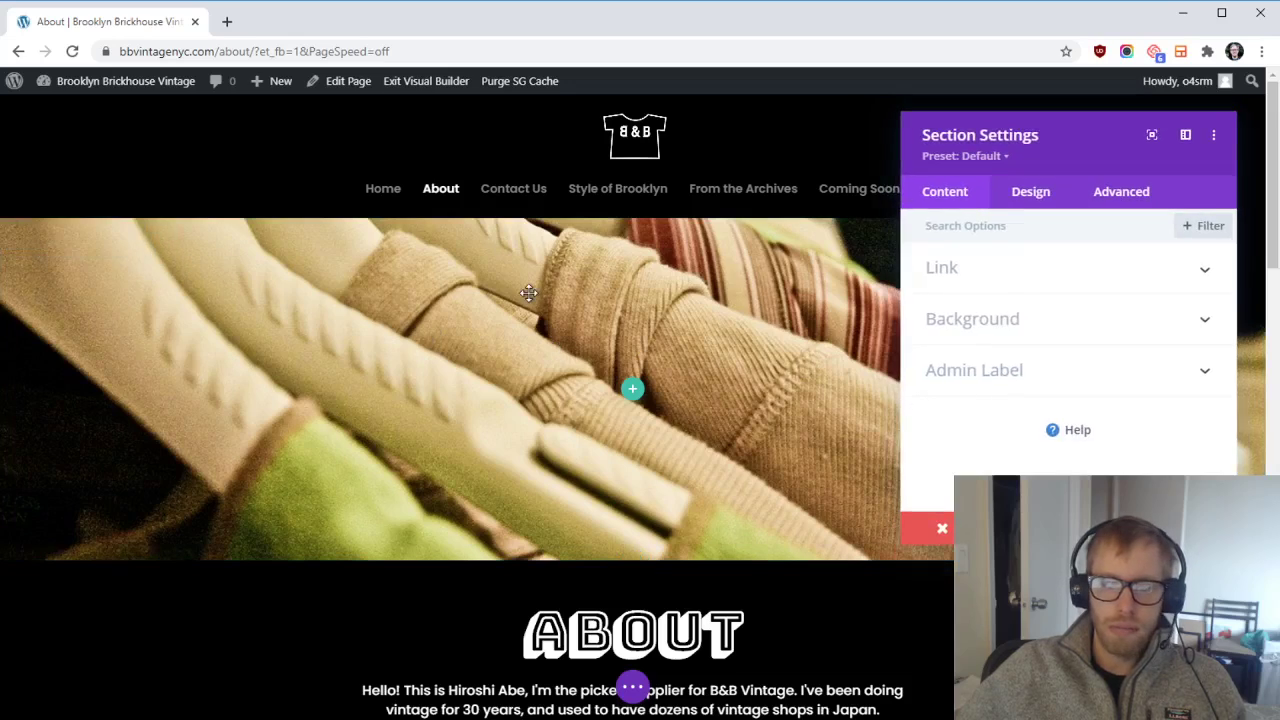
{"action": "left_click", "coordinate": [1020, 320]}
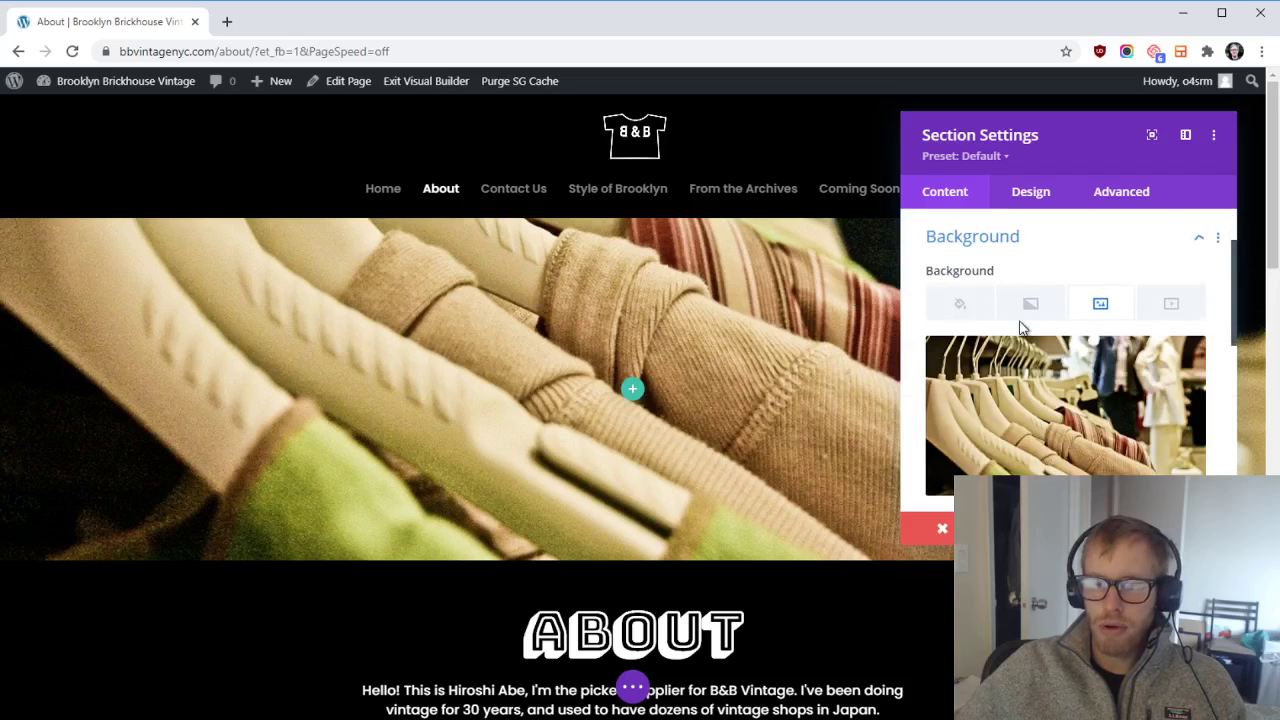
{"action": "left_click", "coordinate": [1075, 394]}
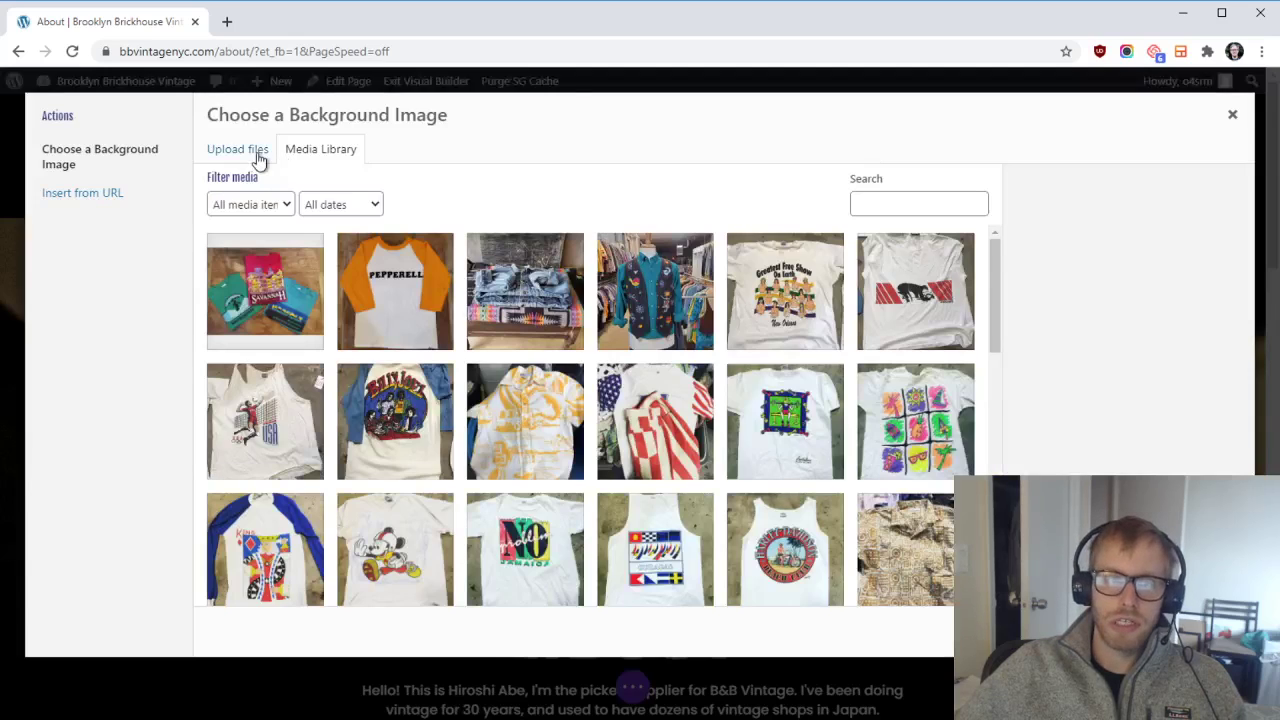
{"action": "left_click", "coordinate": [525, 306]}
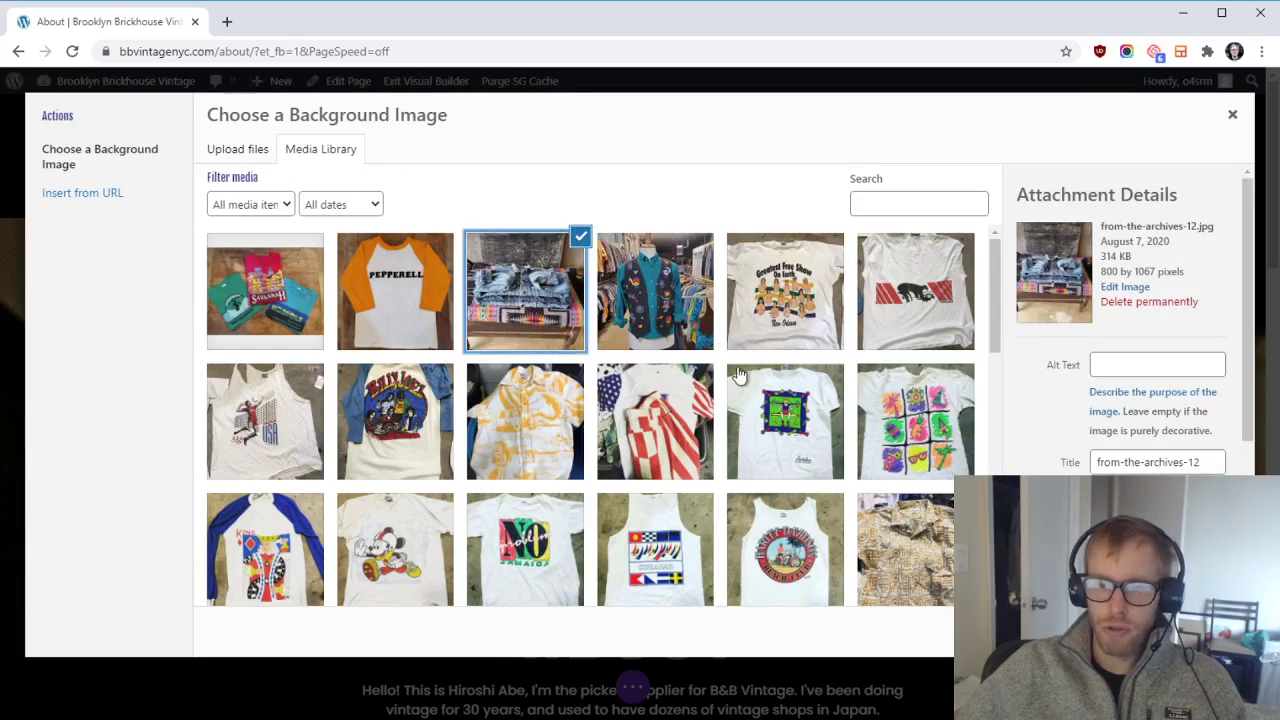
{"action": "left_click", "coordinate": [1180, 632]}
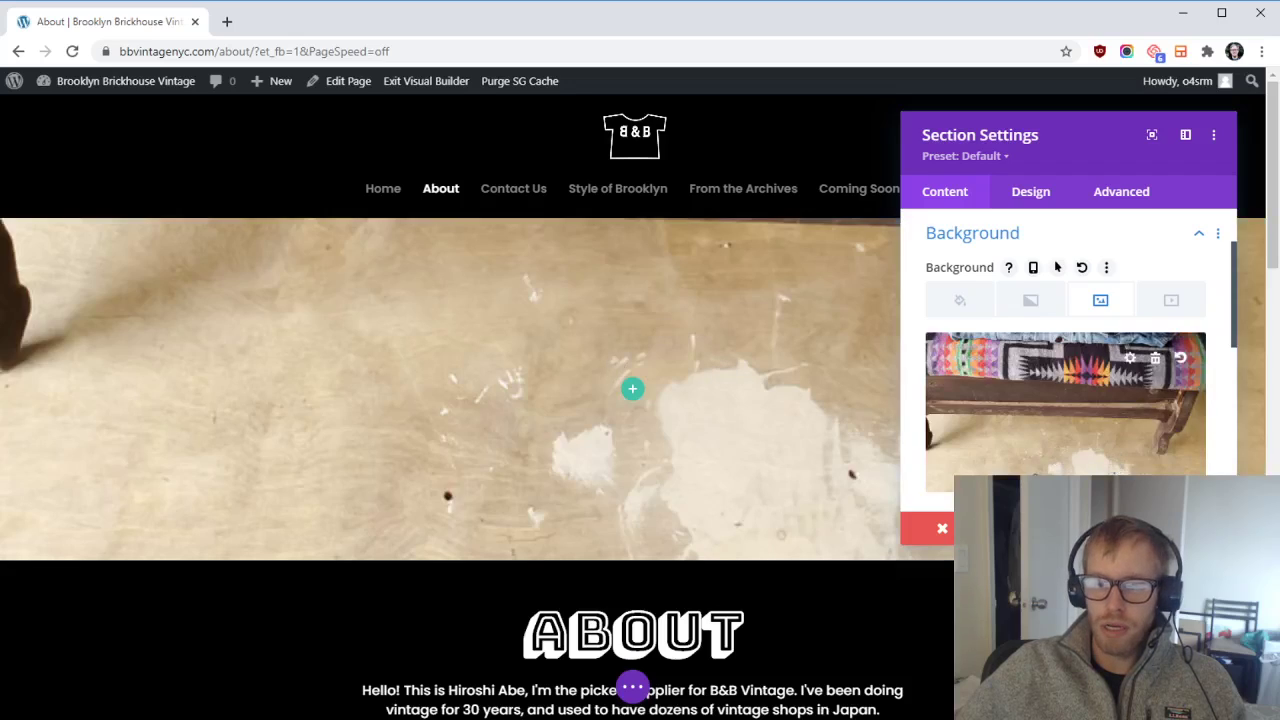
- Set the denim background image position to Center, after briefly trying Top Center
{"action": "scroll", "coordinate": [1077, 354], "scroll_direction": "down", "scroll_amount": 8}
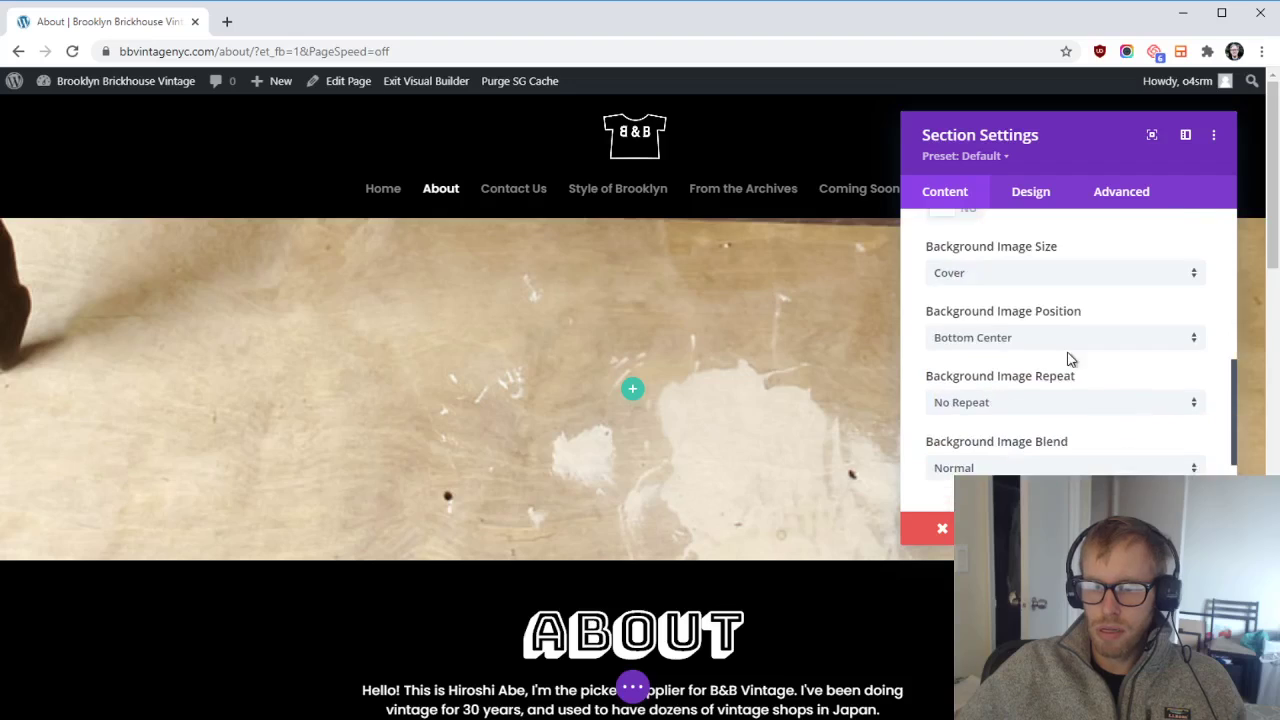
{"action": "scroll", "coordinate": [1017, 380], "scroll_direction": "down", "scroll_amount": 1}
{"action": "scroll", "coordinate": [982, 312], "scroll_direction": "up", "scroll_amount": 3}
{"action": "left_click", "coordinate": [990, 353]}
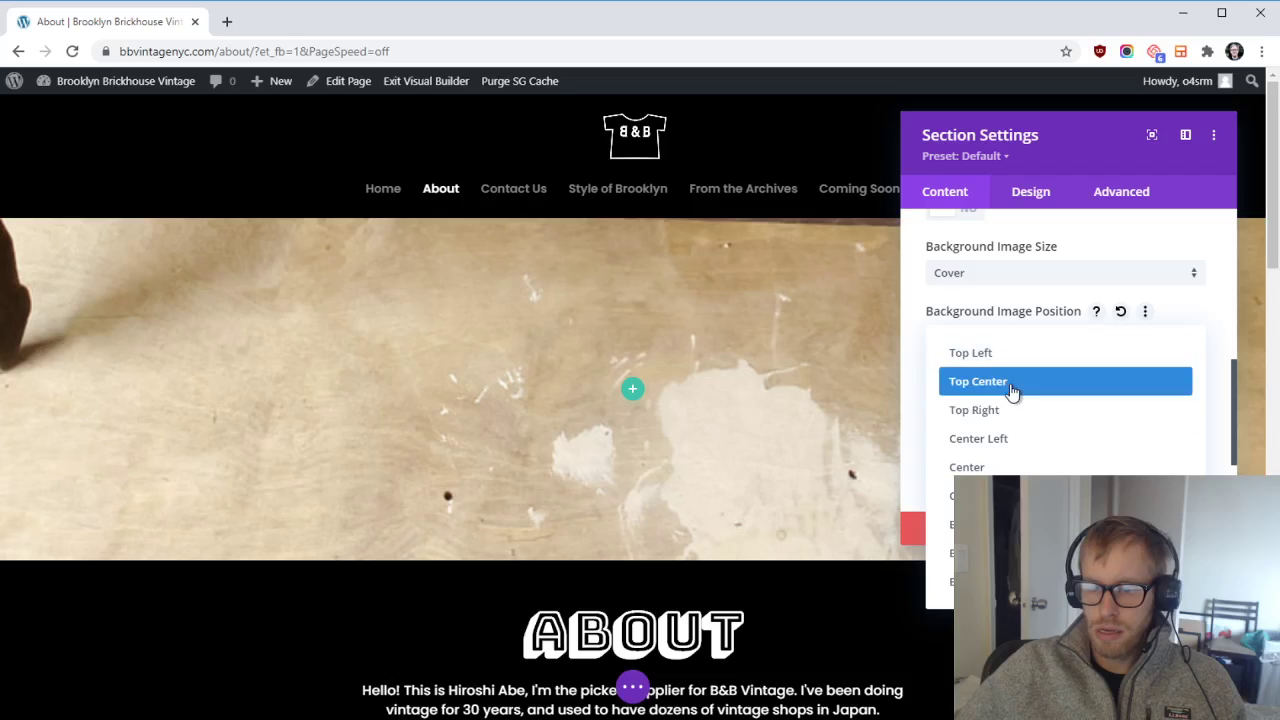
{"action": "left_click", "coordinate": [1012, 386]}
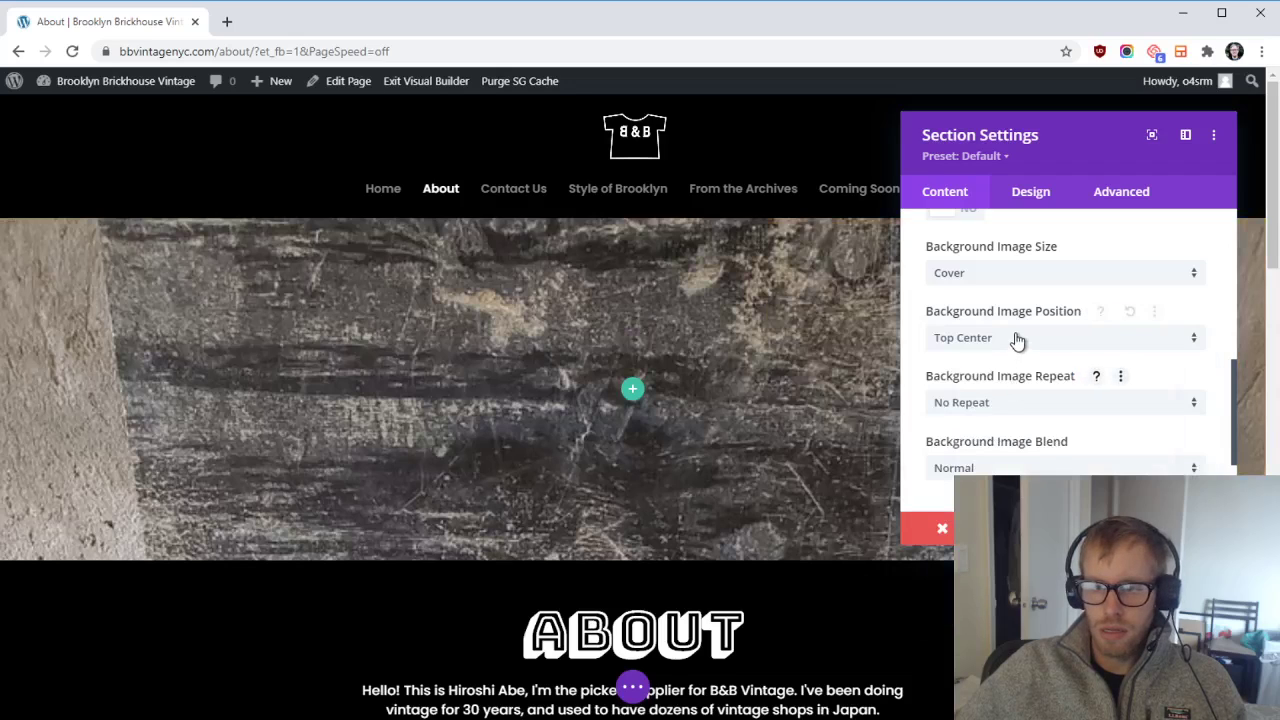
{"action": "left_click", "coordinate": [1019, 340]}
{"action": "left_click", "coordinate": [1006, 467]}
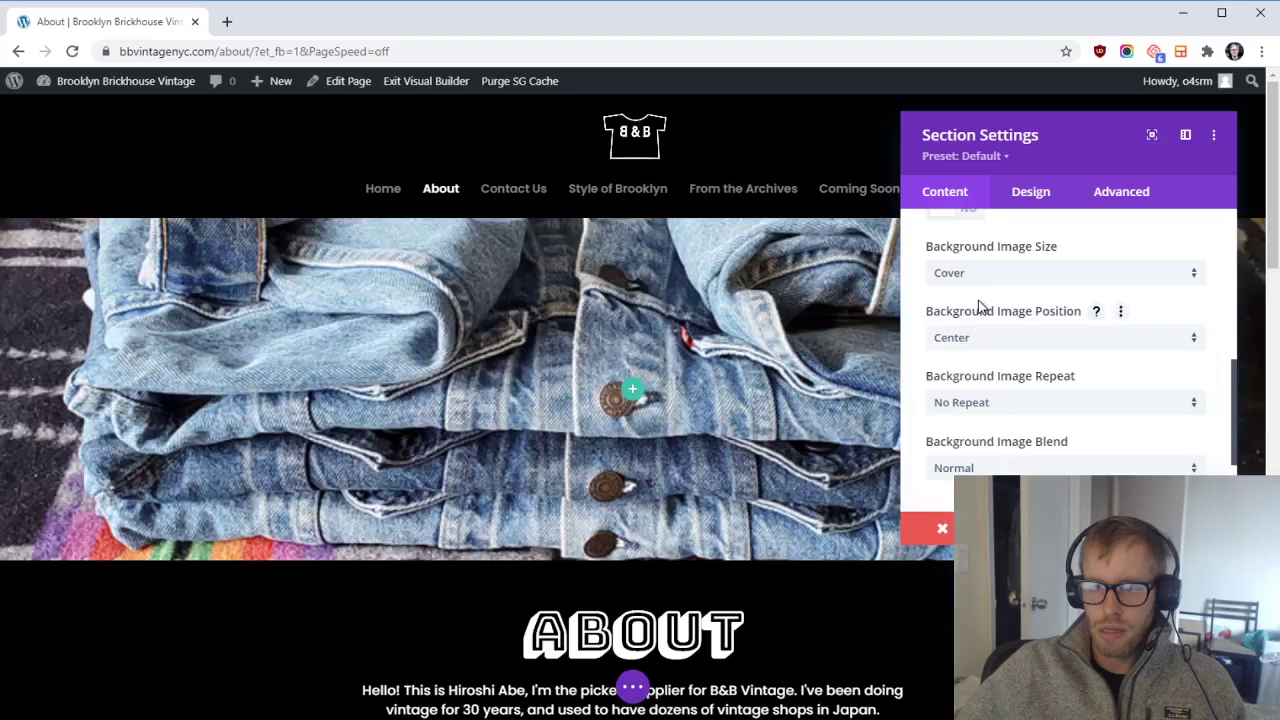
{"action": "left_click", "coordinate": [987, 272]}
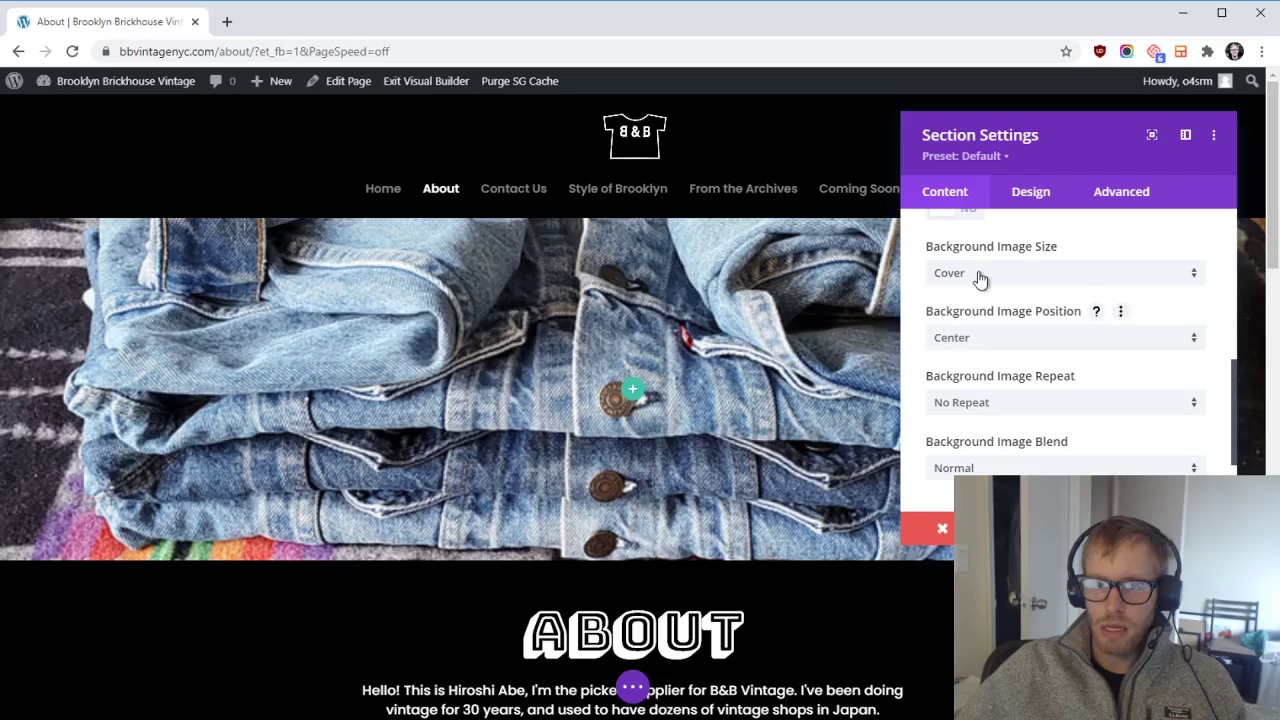
{"action": "scroll", "coordinate": [985, 340], "scroll_direction": "up", "scroll_amount": 5}
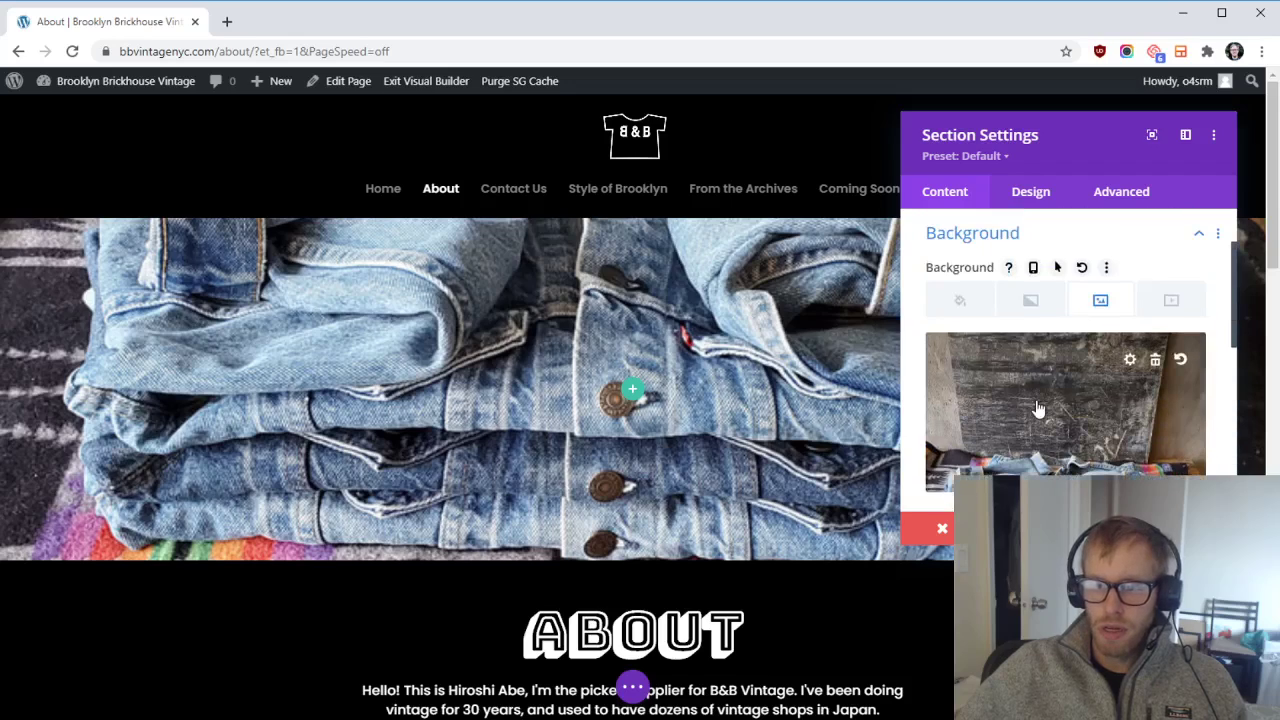
- Upload hands-1031131_1280.jpg as the banner background and close the section settings
{"action": "left_click", "coordinate": [1040, 384]}
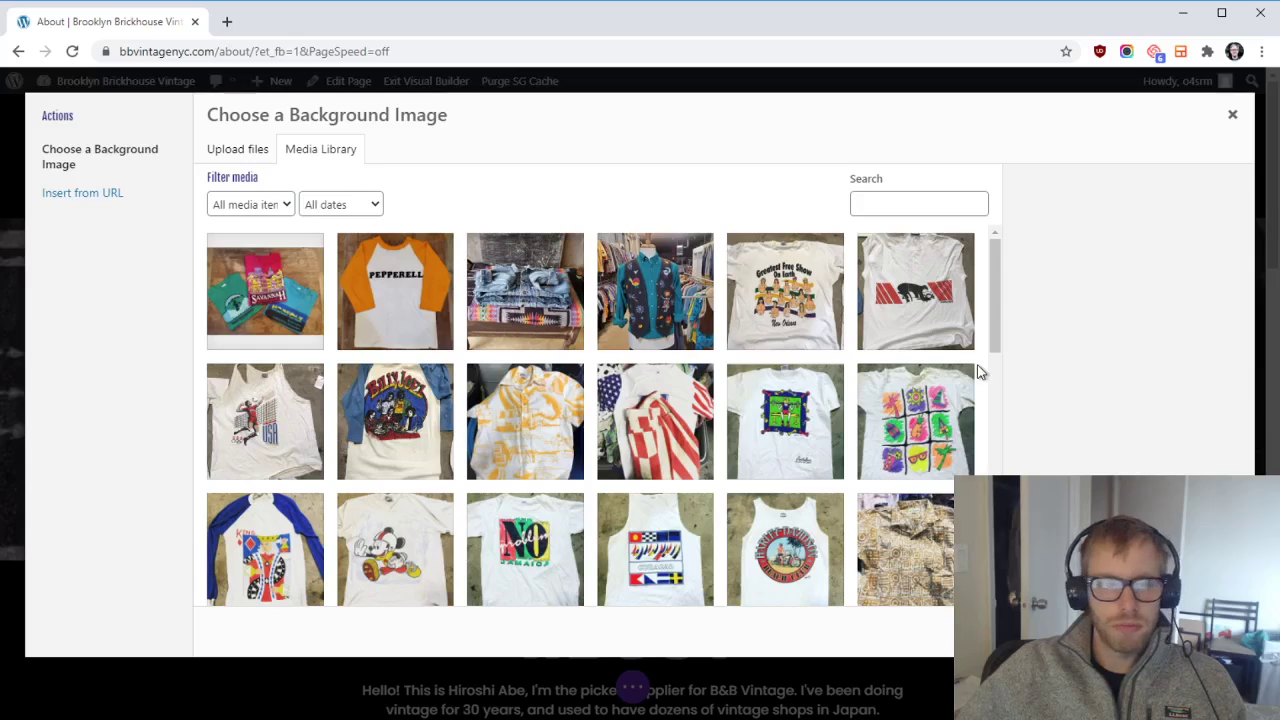
{"action": "left_click", "coordinate": [228, 150]}
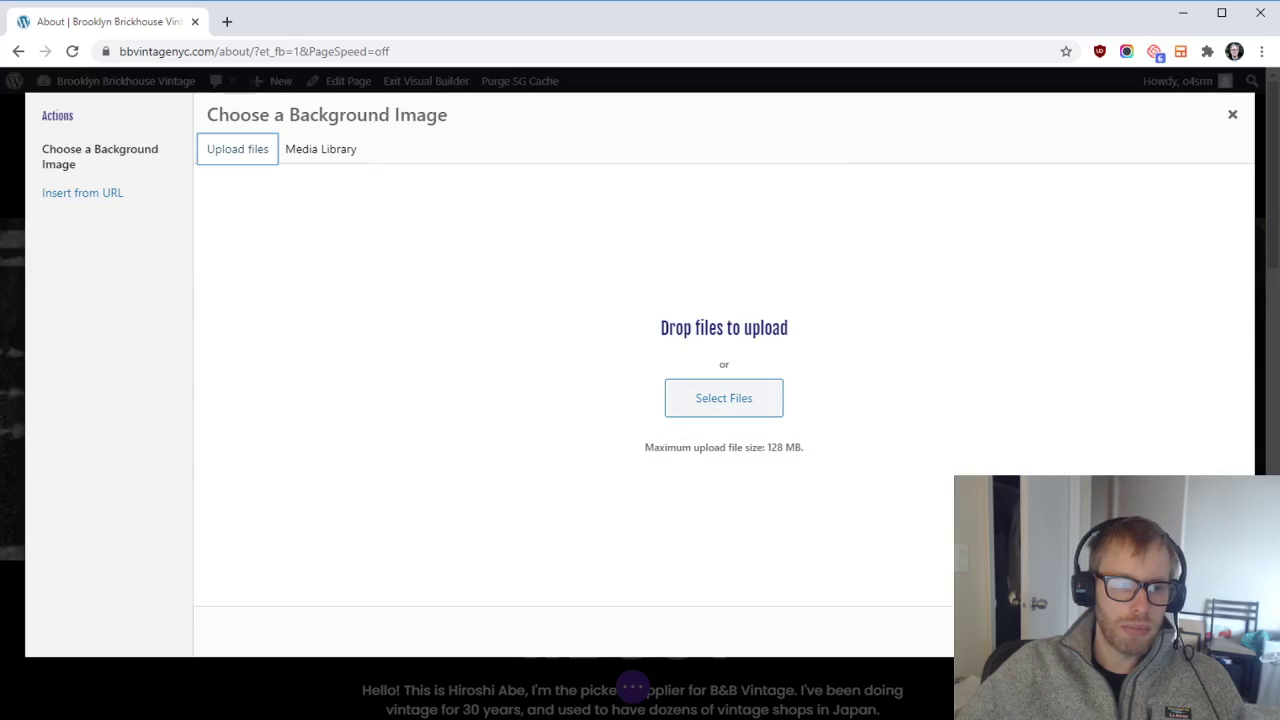
{"action": "left_click_drag", "start_coordinate": [214, 340], "coordinate": [757, 390]}
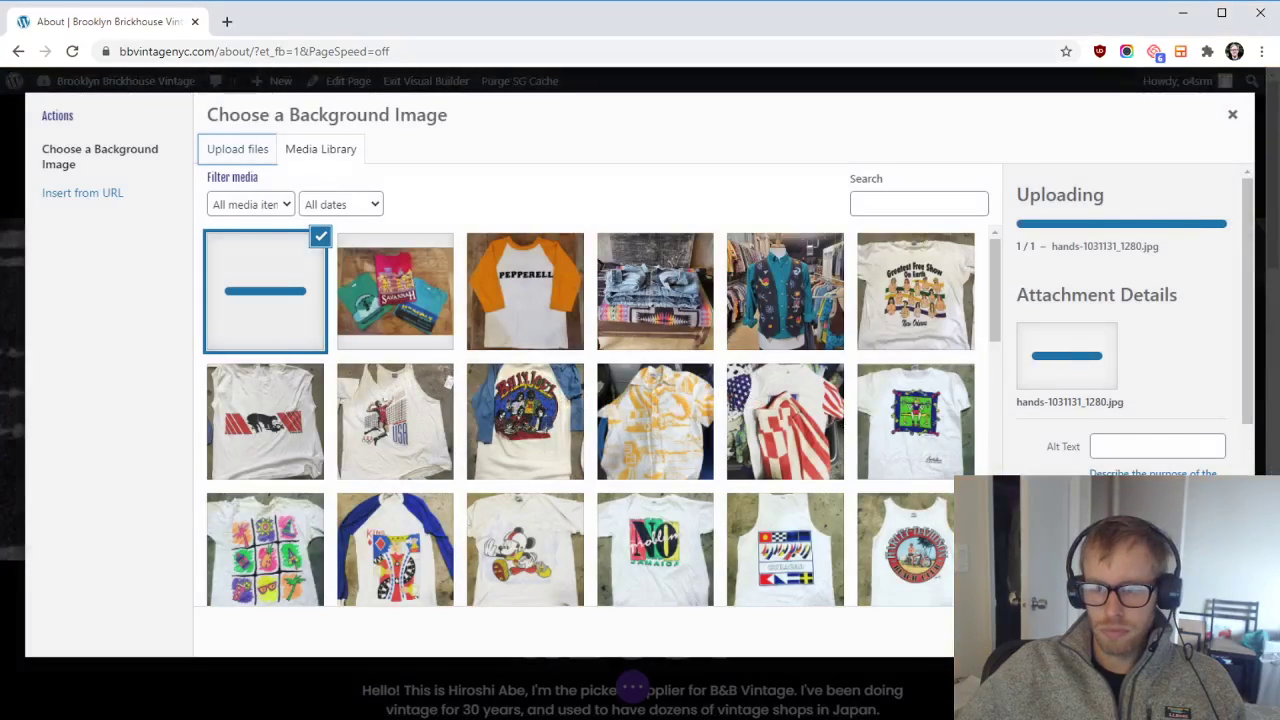
{"action": "left_click", "coordinate": [1190, 635]}
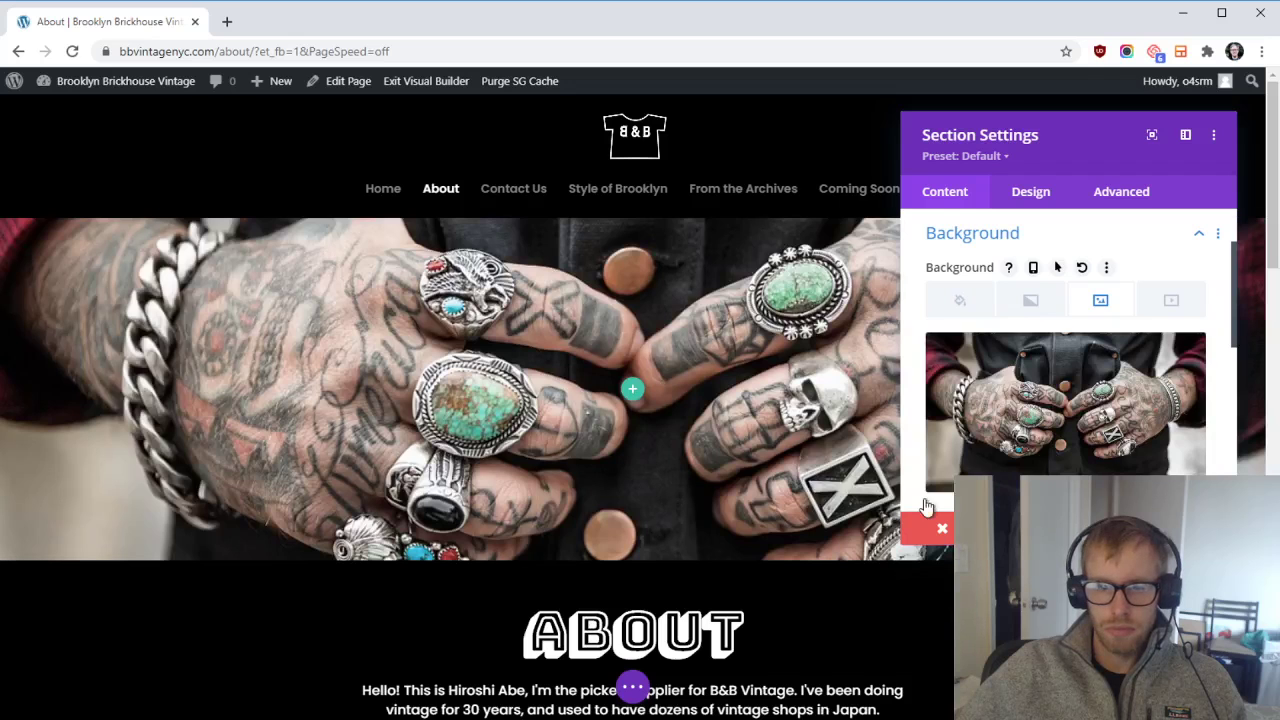
{"action": "key", "text": "Escape"}
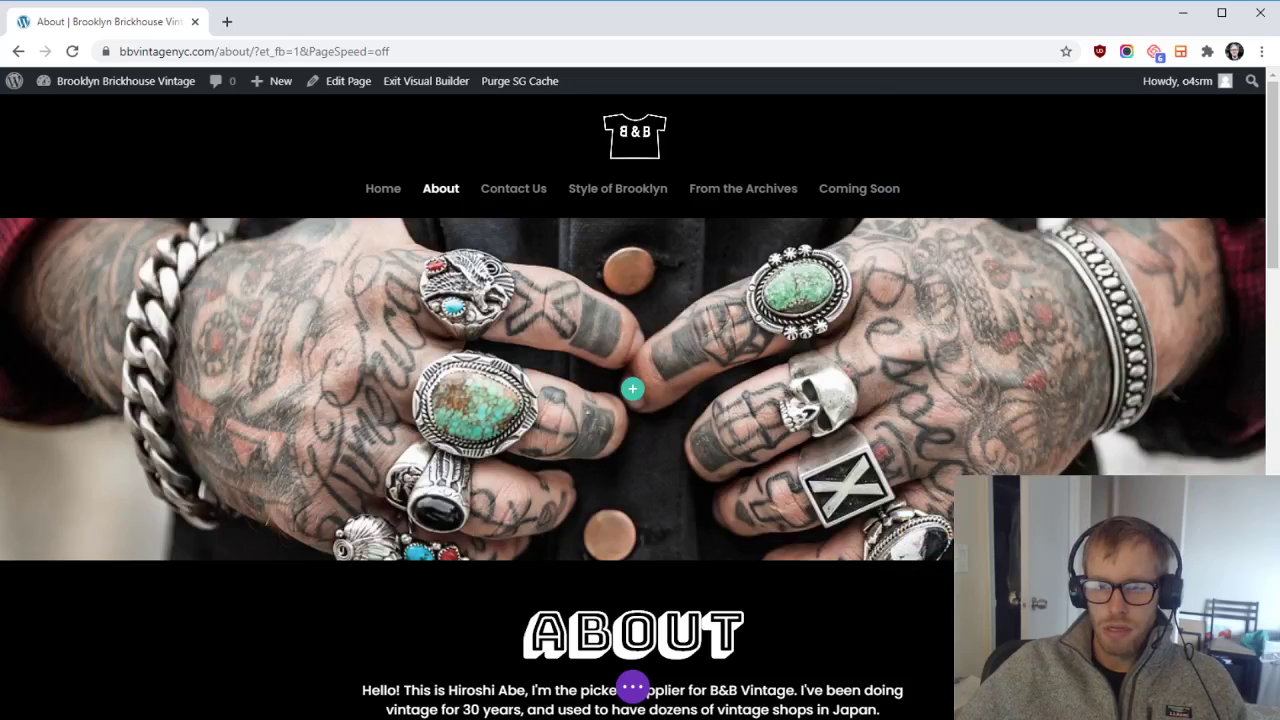
{"action": "scroll", "coordinate": [393, 437], "scroll_direction": "down", "scroll_amount": 3}
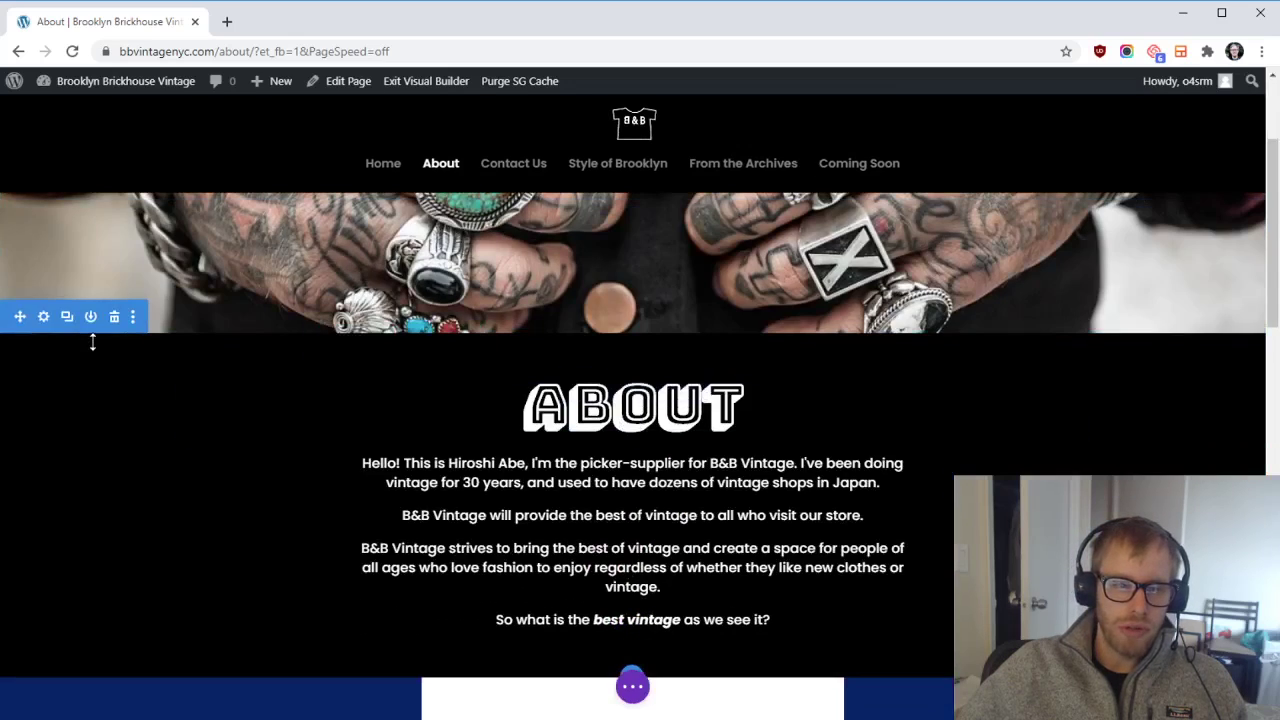
- Change the ABOUT section's black background to green #007a49, after trying grey, yellow and indigo
{"action": "left_click", "coordinate": [44, 317]}
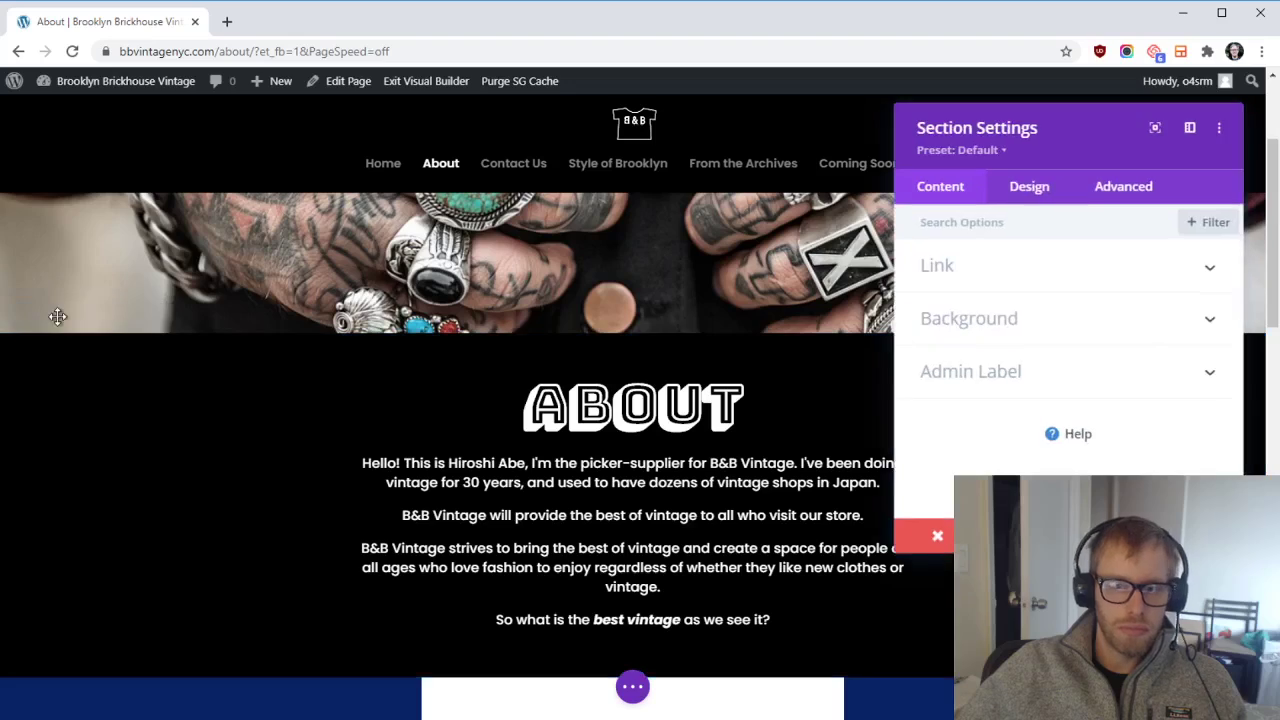
{"action": "left_click", "coordinate": [965, 326]}
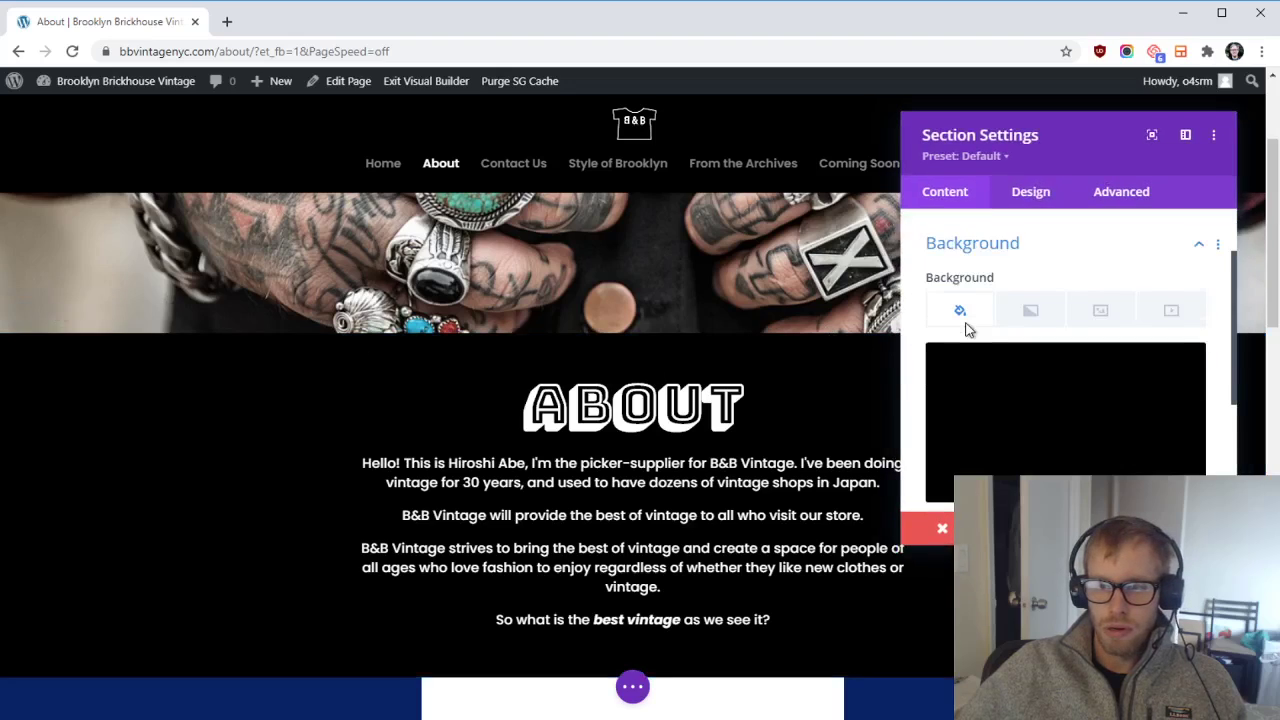
{"action": "left_click", "coordinate": [1062, 400]}
{"action": "left_click", "coordinate": [1040, 418]}
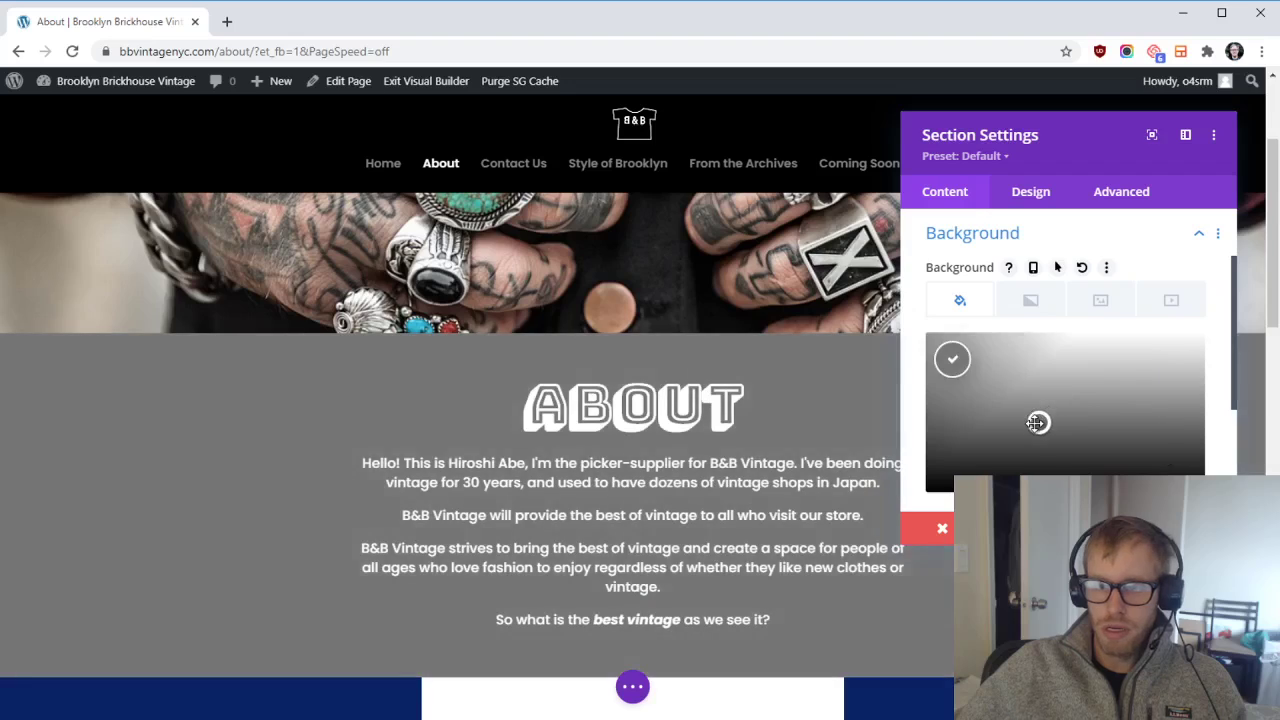
{"action": "scroll", "coordinate": [1040, 430], "scroll_direction": "down", "scroll_amount": 1}
{"action": "left_click", "coordinate": [1085, 407]}
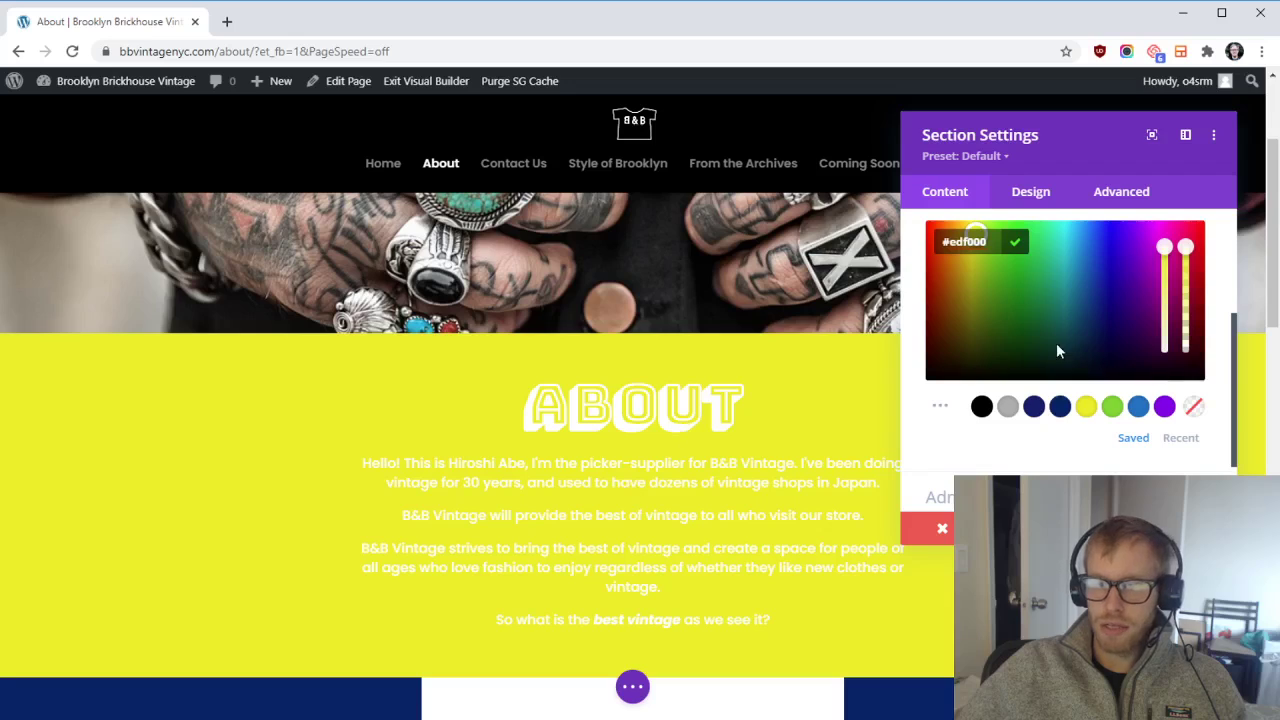
{"action": "left_click", "coordinate": [1118, 295]}
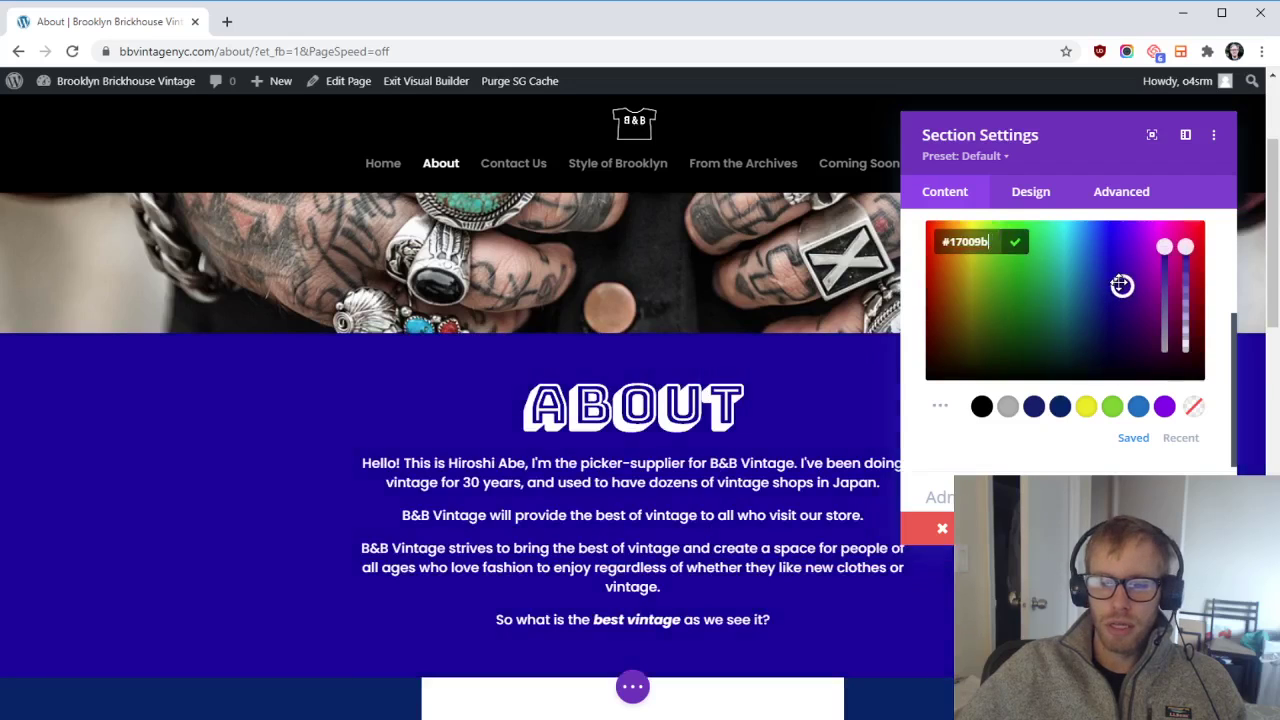
{"action": "mouse_move", "coordinate": [1118, 295]}
{"action": "left_mouse_down"}
{"action": "mouse_move", "coordinate": [1067, 313]}
{"action": "mouse_move", "coordinate": [966, 311]}
{"action": "mouse_move", "coordinate": [1047, 306]}
{"action": "left_mouse_up"}
{"action": "scroll", "coordinate": [1030, 328], "scroll_direction": "up", "scroll_amount": 1}
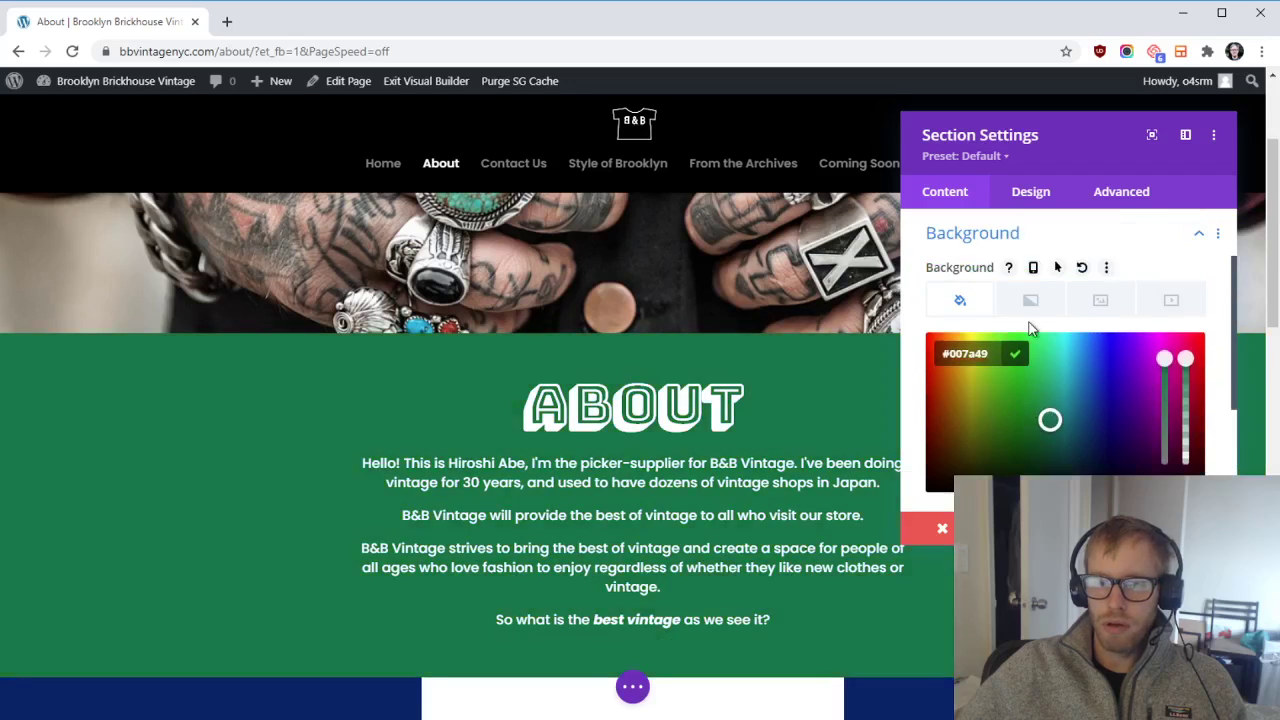
- Upload blue-2564660_1280.jpg and use it as the ABOUT section's background image
{"action": "left_click", "coordinate": [1102, 302]}
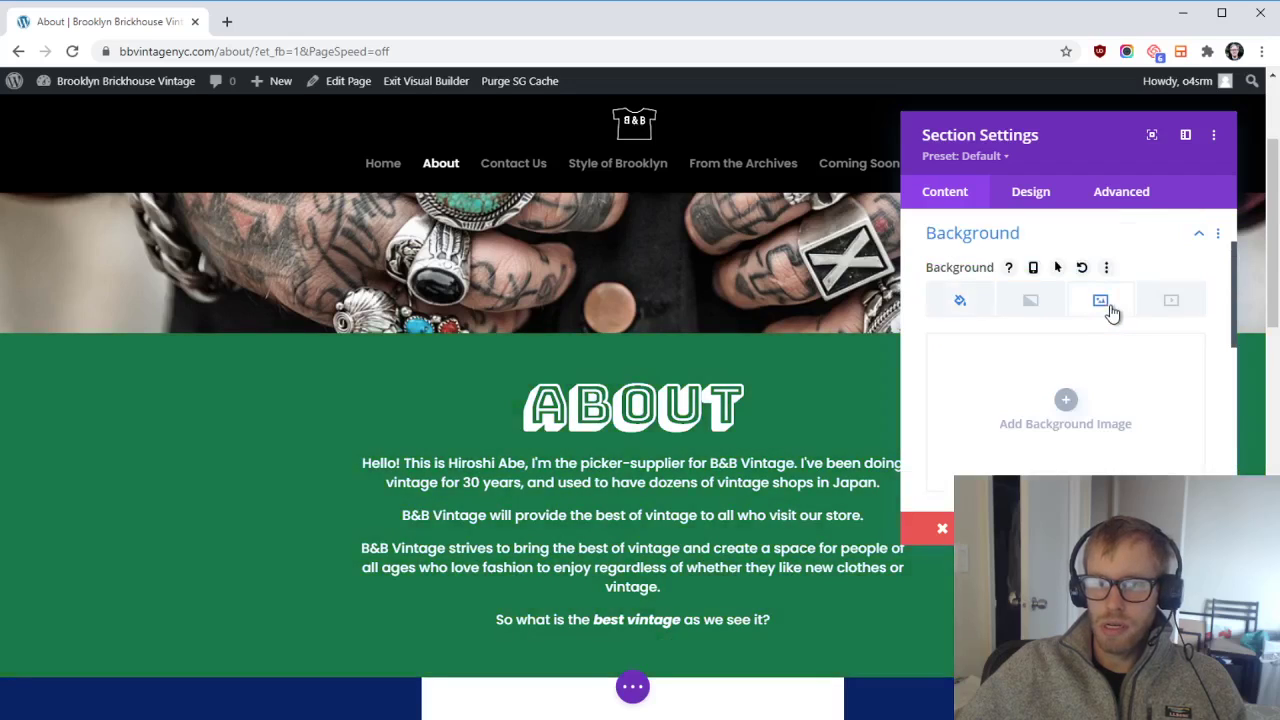
{"action": "left_click", "coordinate": [1067, 401]}
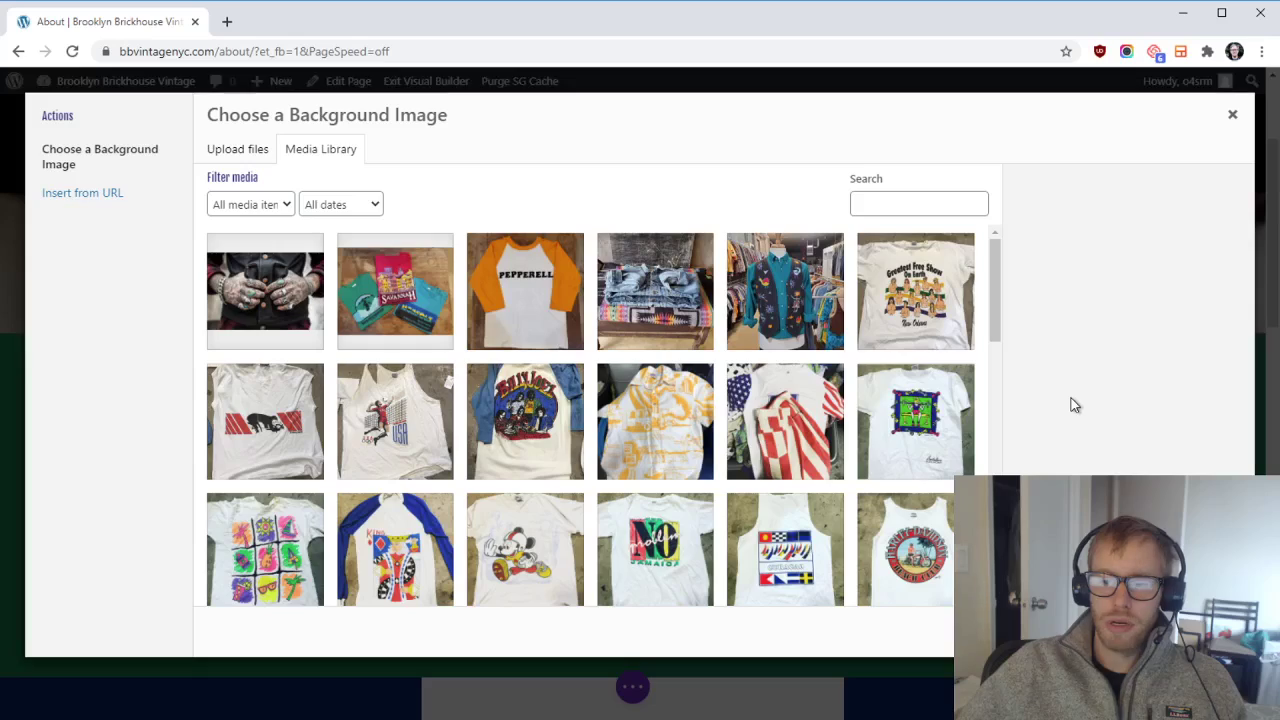
{"action": "left_click", "coordinate": [249, 310]}
{"action": "left_click", "coordinate": [240, 150]}
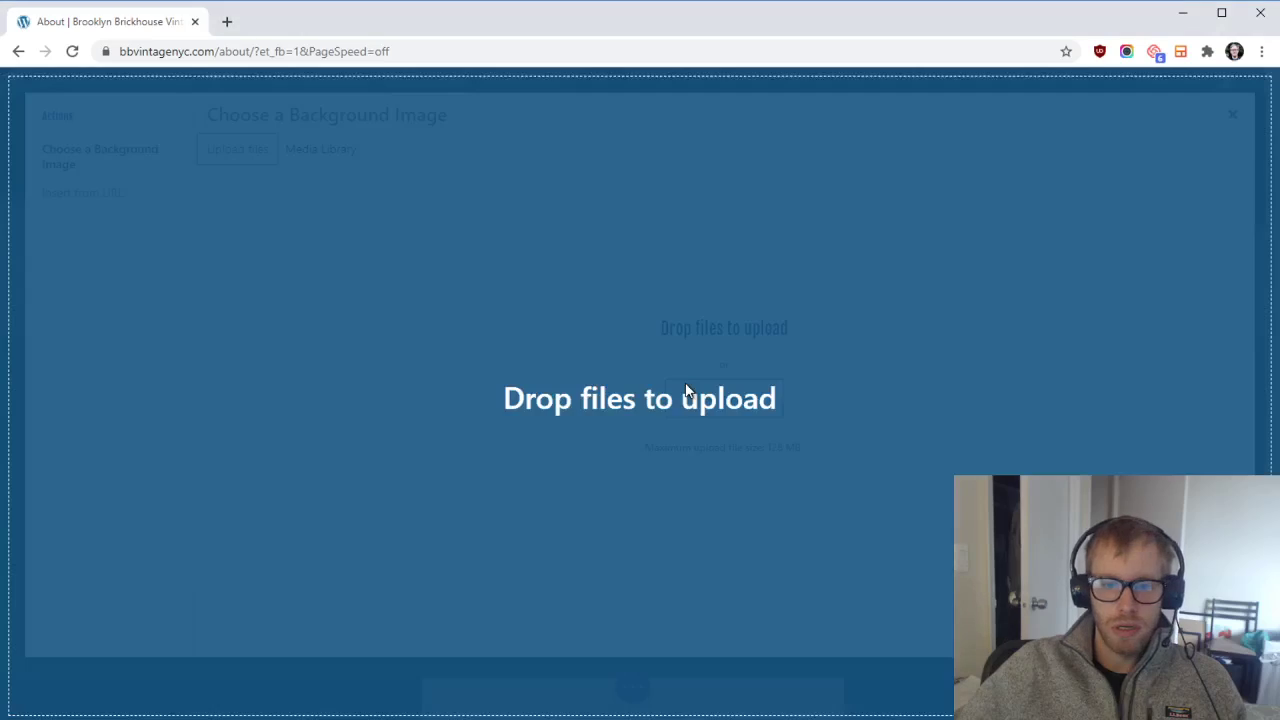
{"action": "left_click_drag", "start_coordinate": [689, 395], "coordinate": [853, 437]}
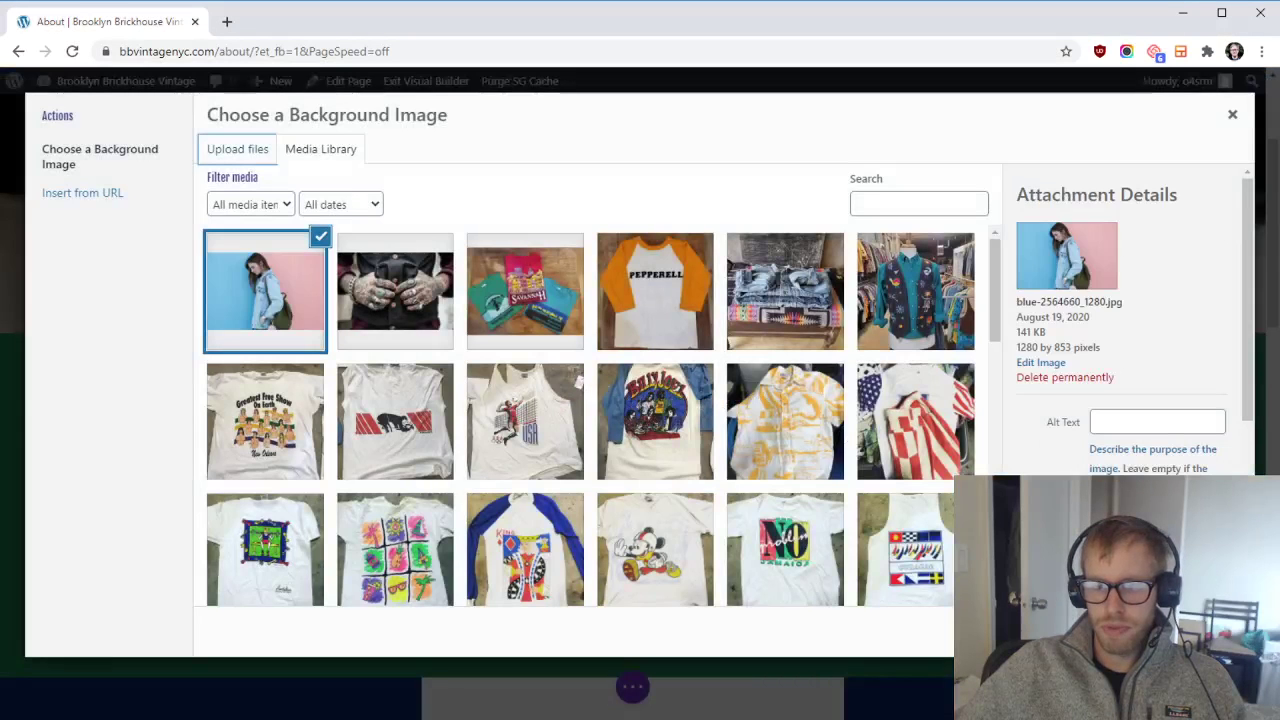
{"action": "left_click", "coordinate": [1170, 630]}
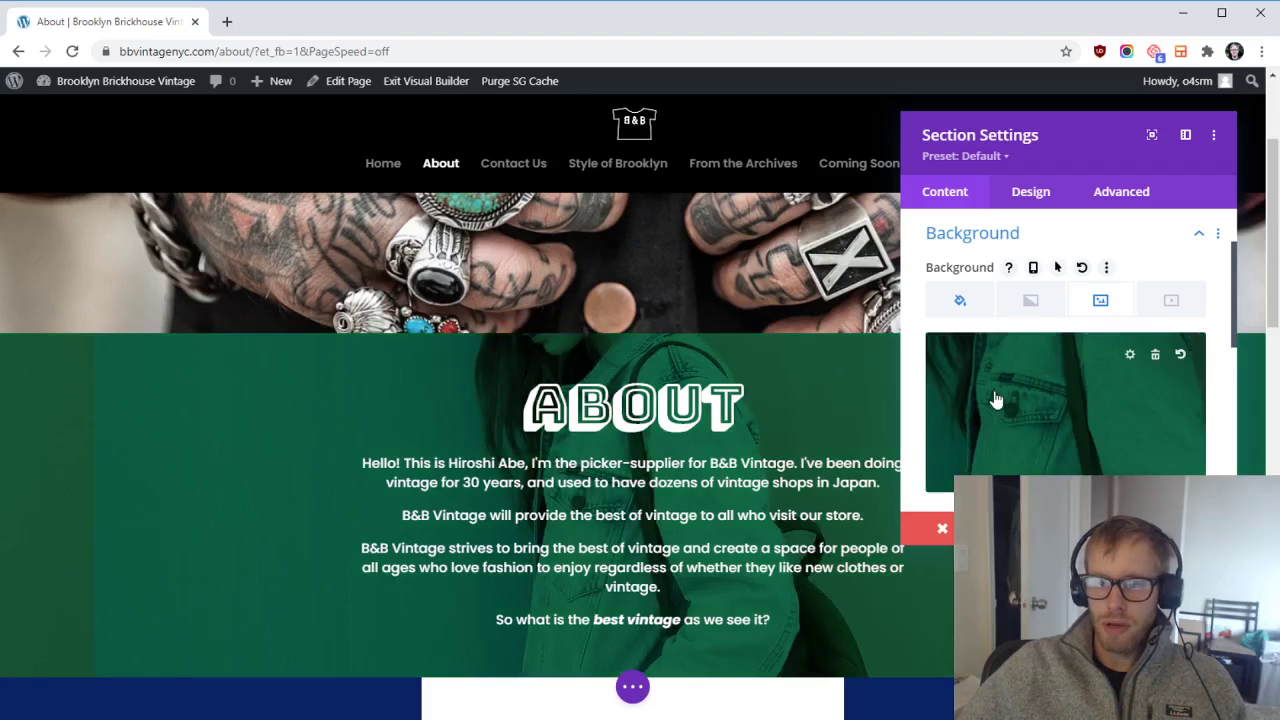
{"action": "scroll", "coordinate": [1054, 380], "scroll_direction": "down", "scroll_amount": 10}
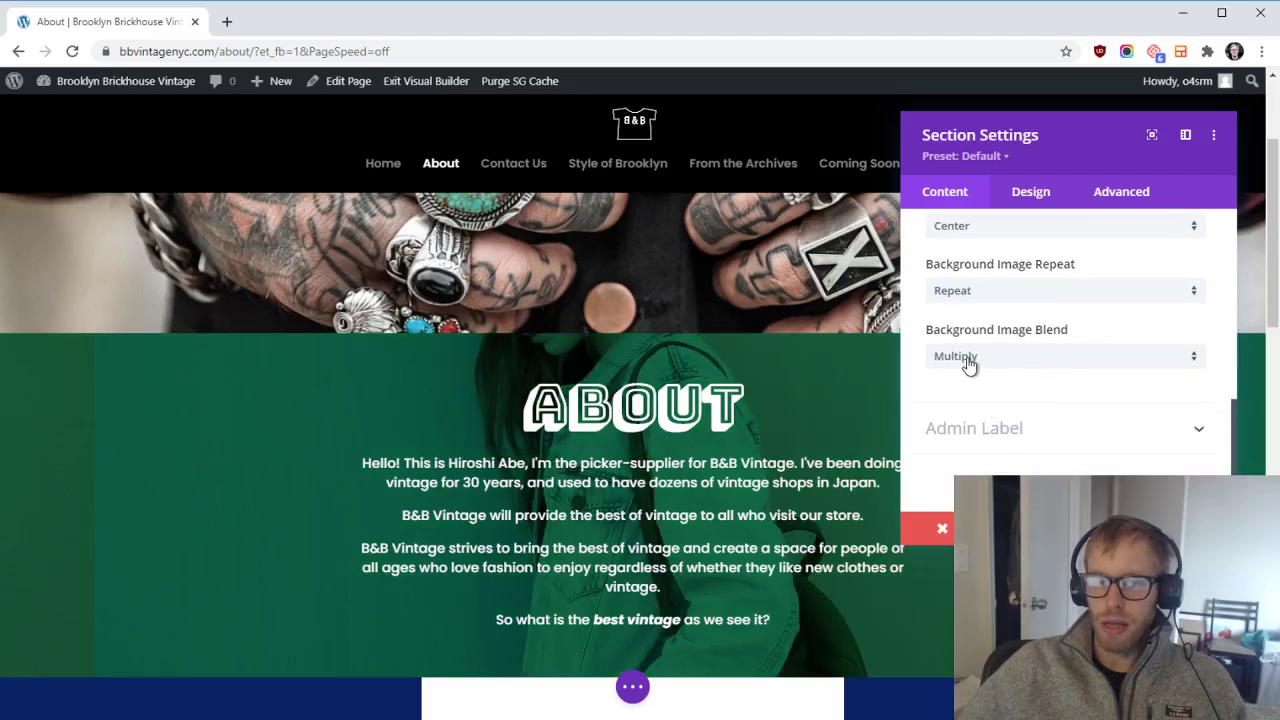
{"action": "scroll", "coordinate": [990, 352], "scroll_direction": "up", "scroll_amount": 10}
- Change the background colour behind the photo from green to blue #0081af
{"action": "left_click", "coordinate": [960, 302]}
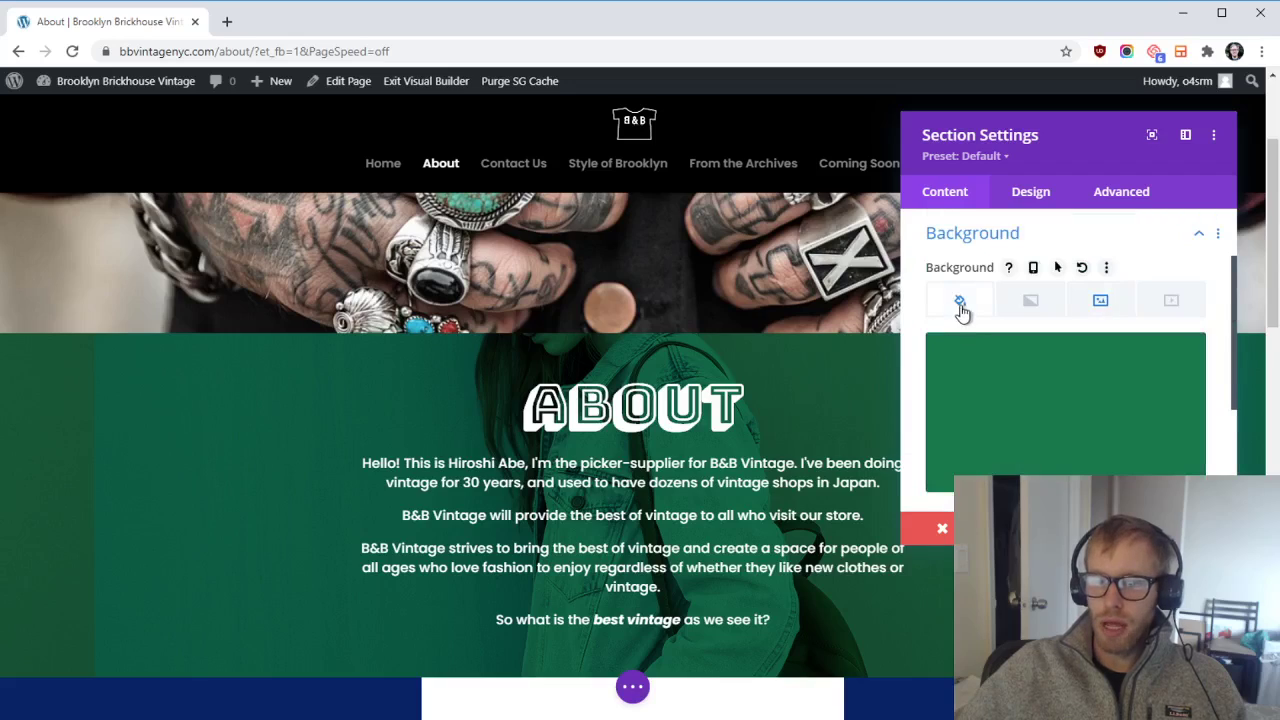
{"action": "left_click", "coordinate": [1040, 400]}
{"action": "left_click_drag", "start_coordinate": [1040, 400], "coordinate": [1081, 386]}
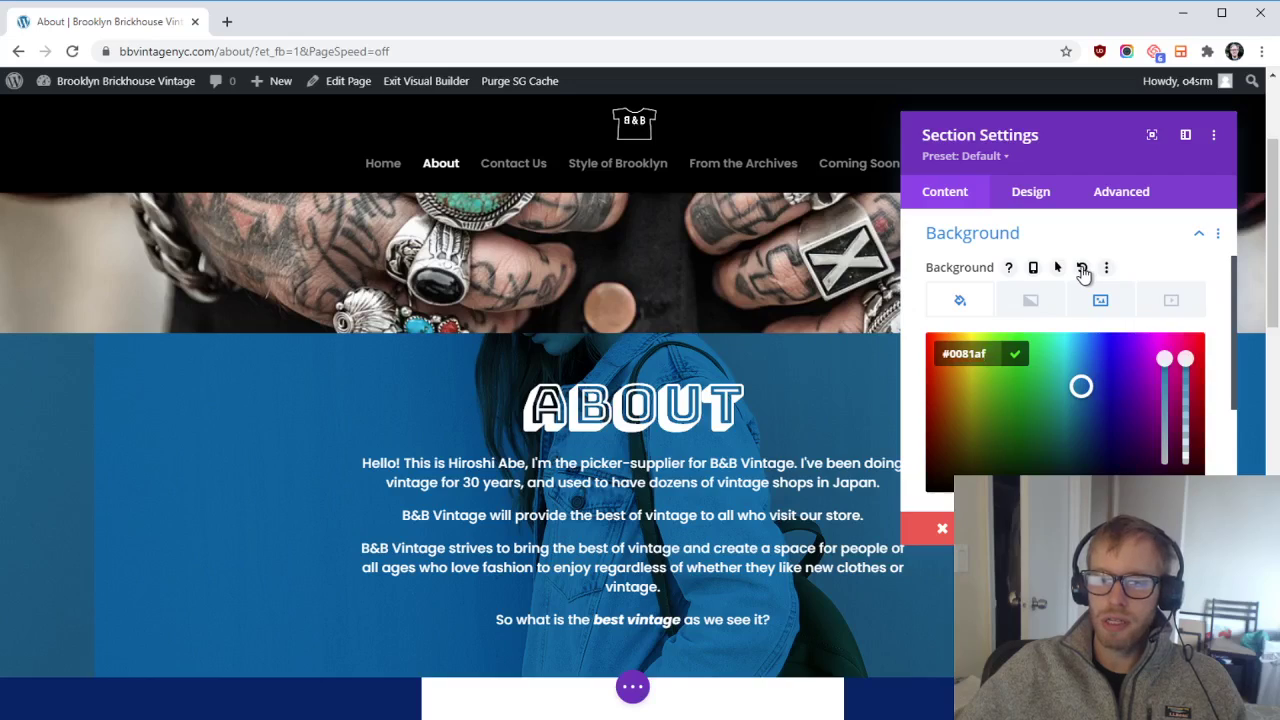
- Reset the ABOUT section's background, set it back to plain black, and close its settings
{"action": "left_click", "coordinate": [1082, 269]}
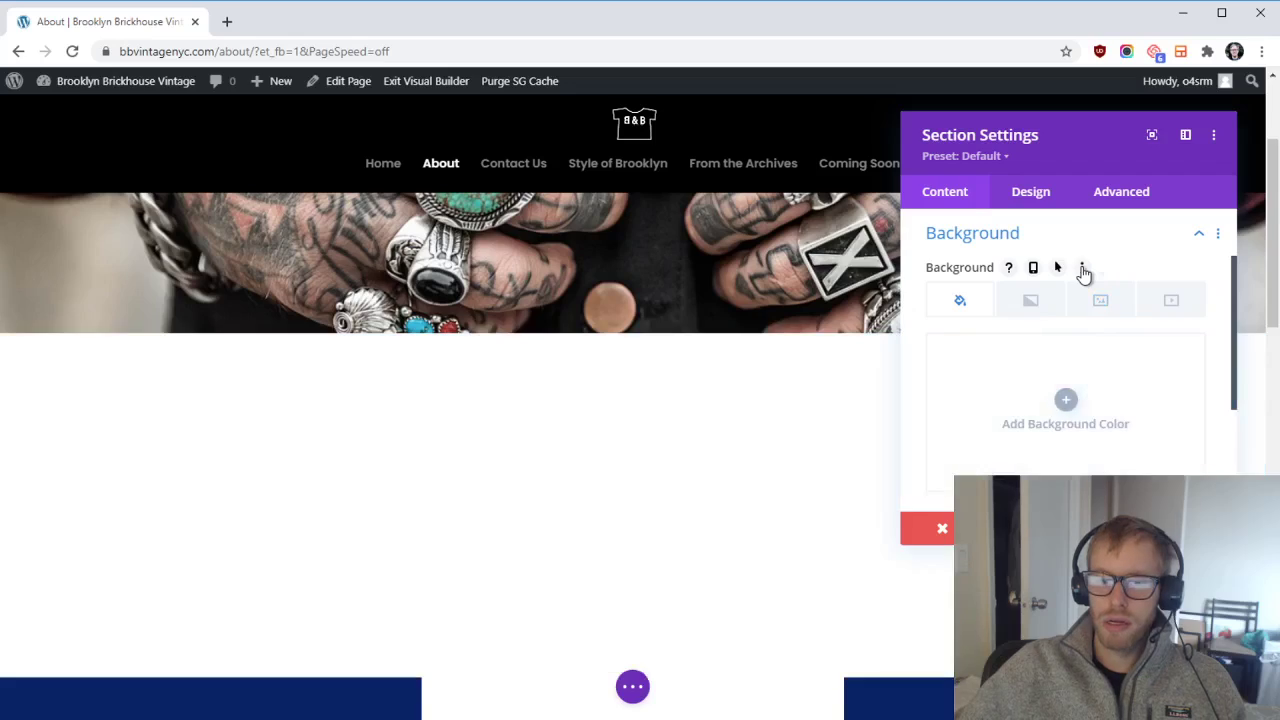
{"action": "left_click", "coordinate": [1058, 443]}
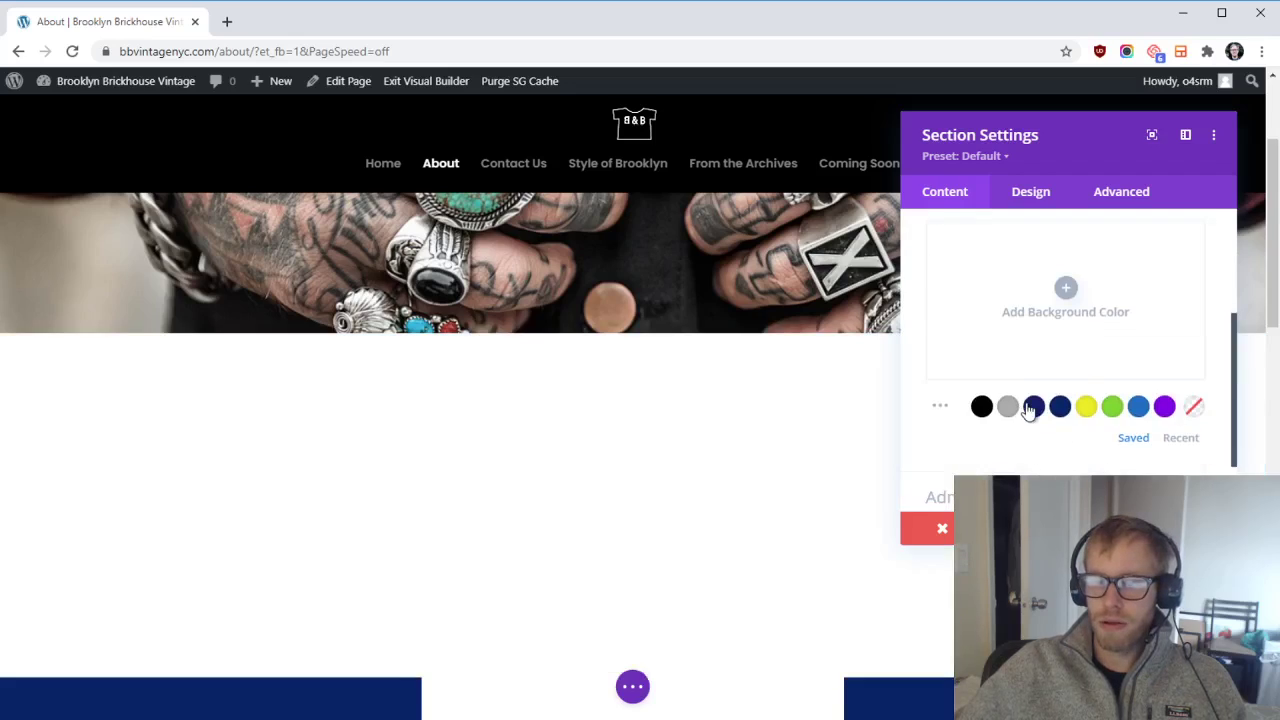
{"action": "left_click", "coordinate": [1060, 406]}
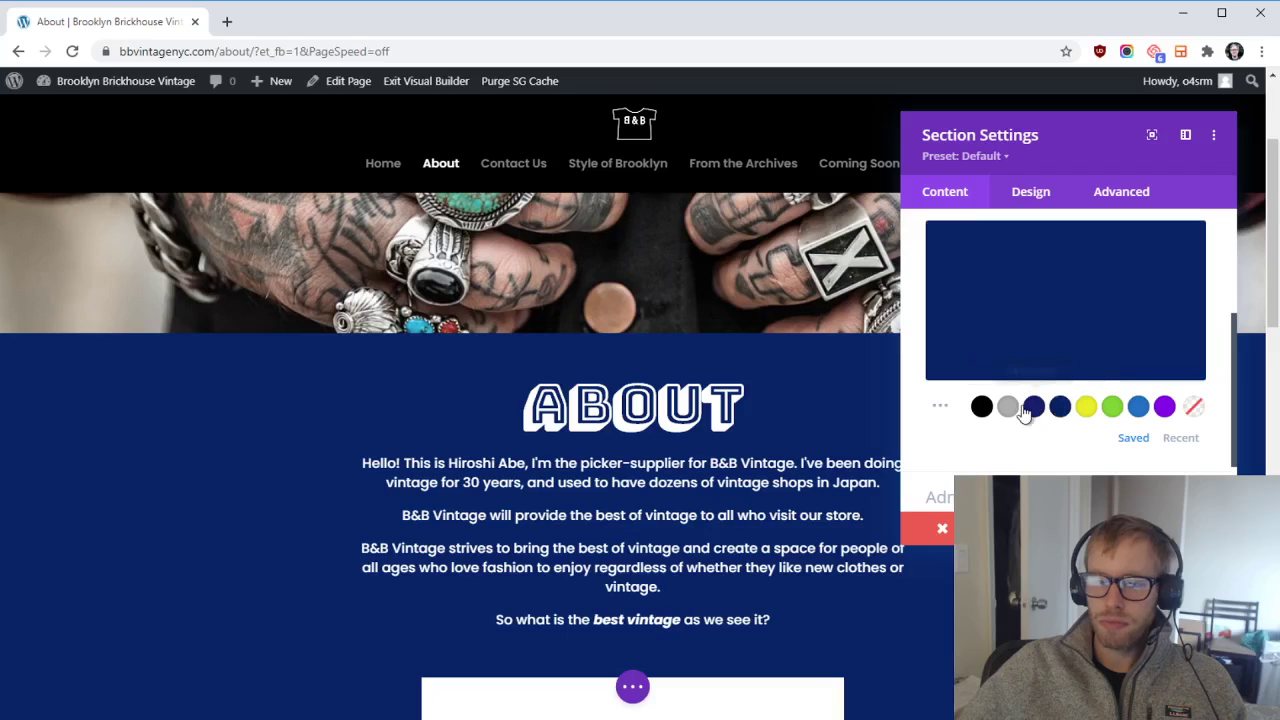
{"action": "left_click", "coordinate": [981, 406]}
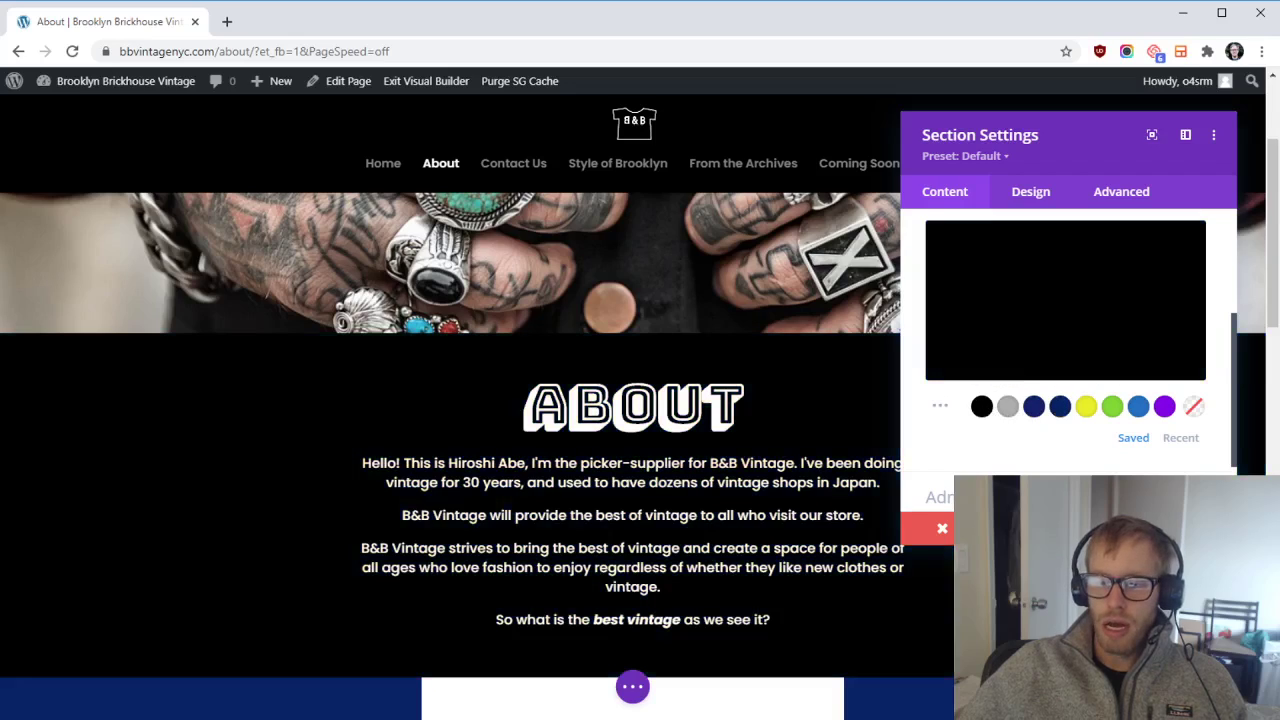
{"action": "left_click", "coordinate": [1180, 528]}
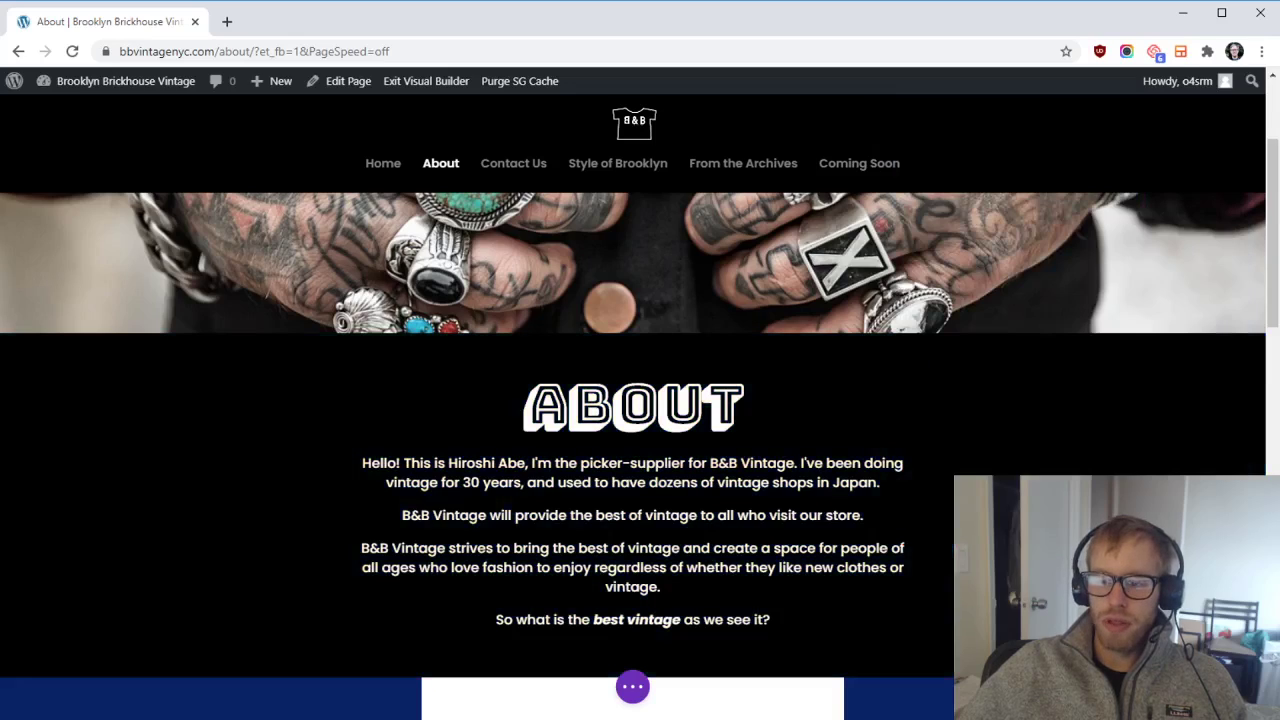
- Restore the page to its Loaded Page state from the Editing History
{"action": "left_click", "coordinate": [631, 689]}
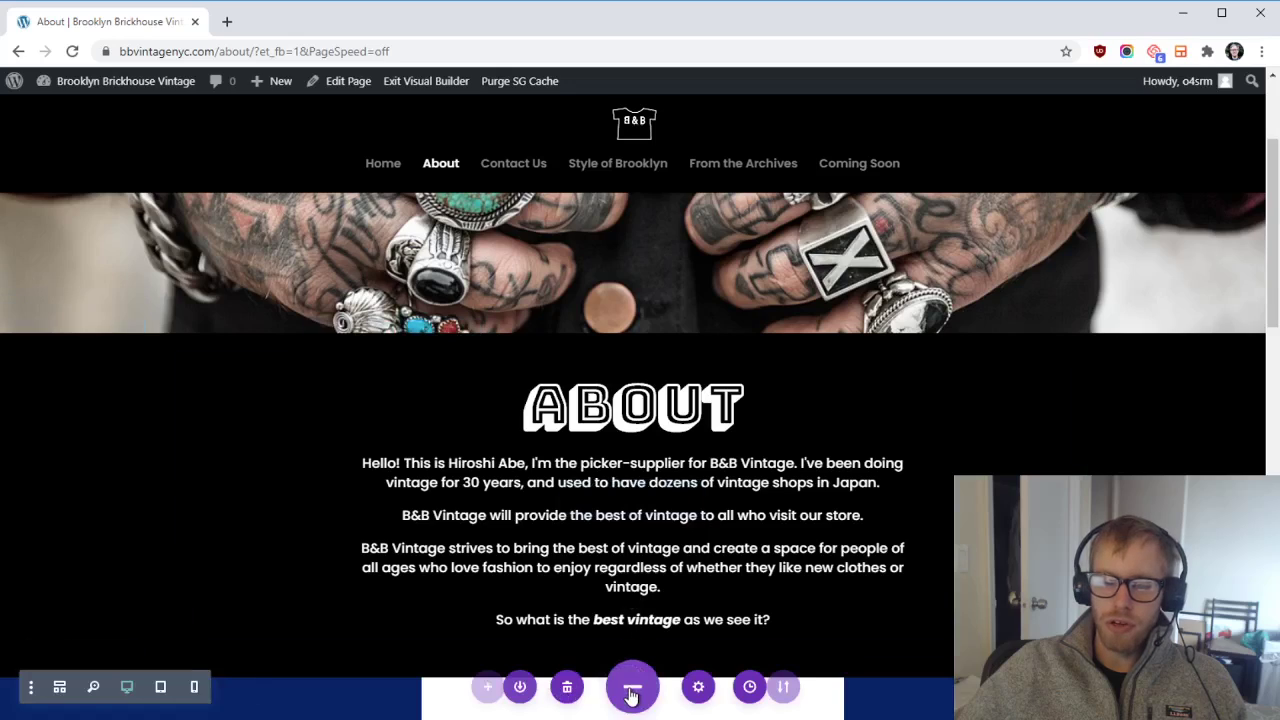
{"action": "left_click", "coordinate": [749, 687]}
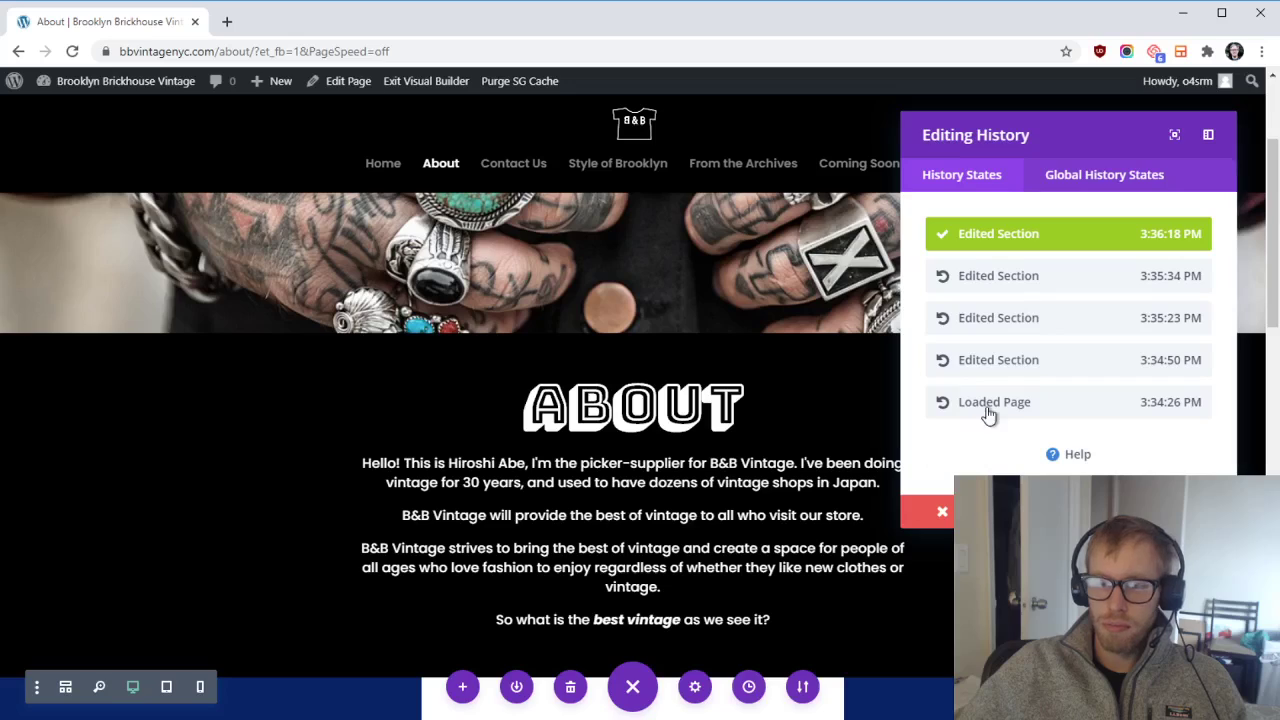
{"action": "left_click", "coordinate": [997, 405]}
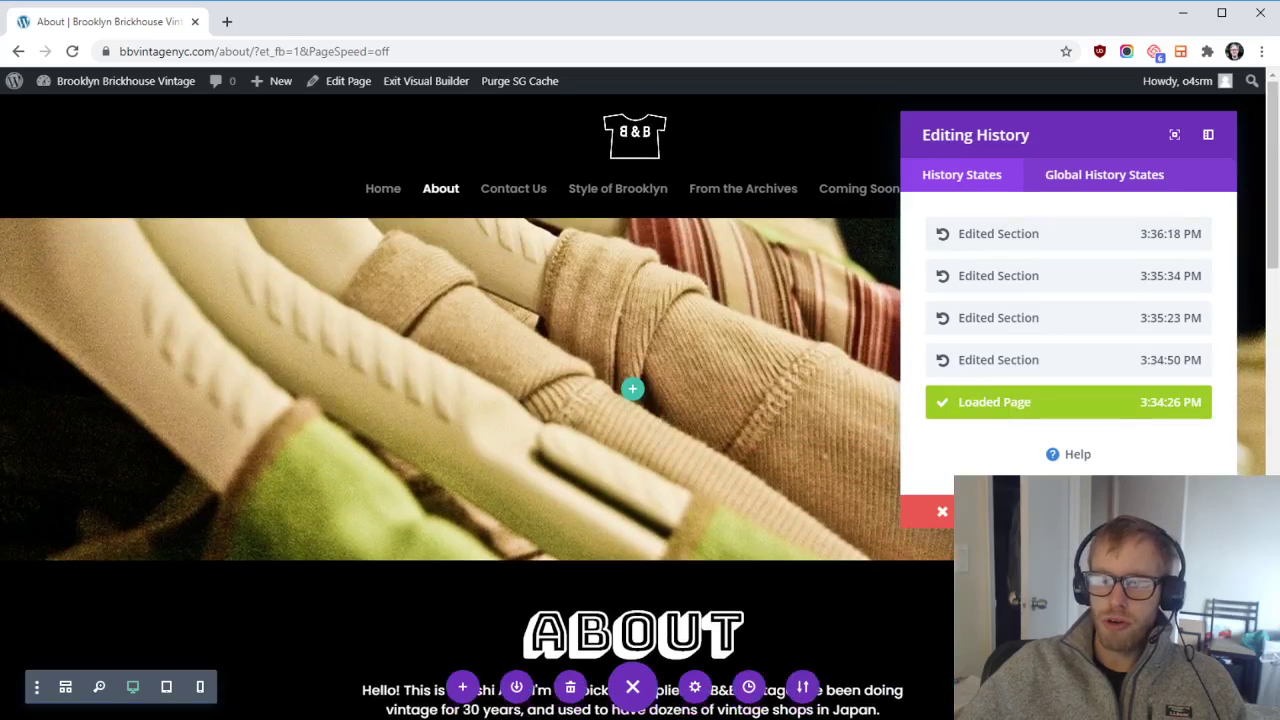
{"action": "left_click", "coordinate": [942, 511]}
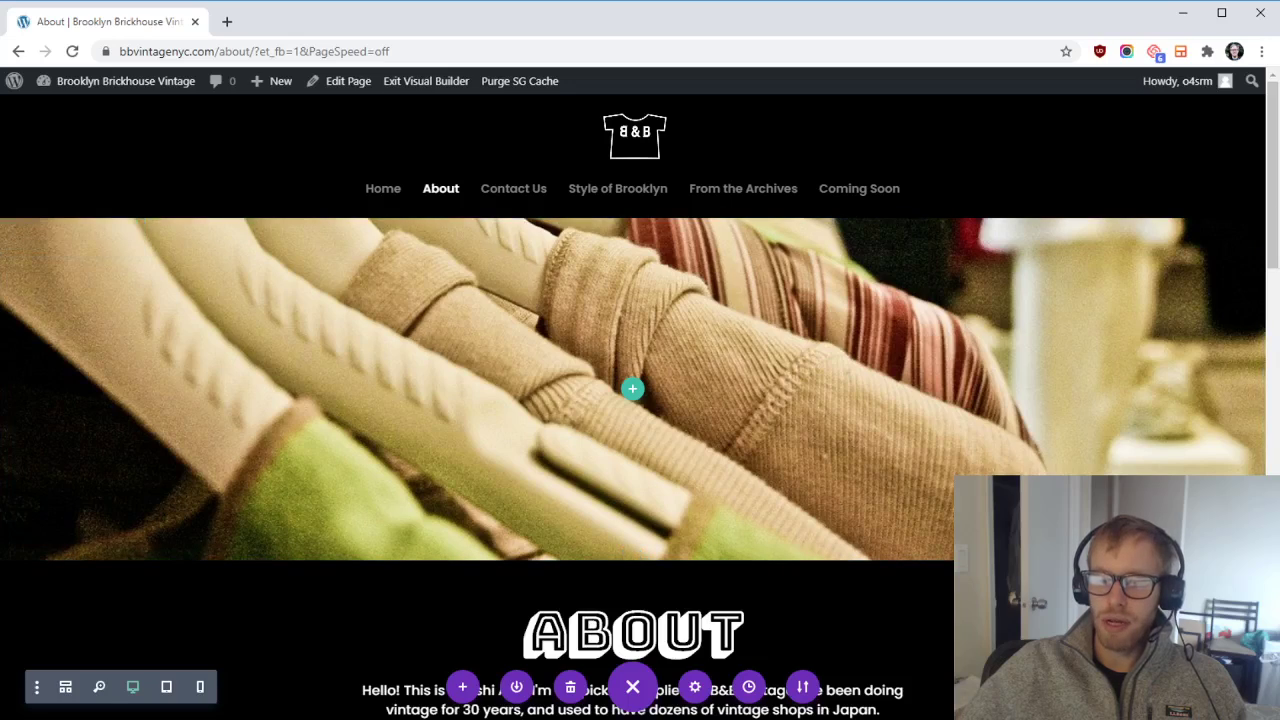
- Toggle the page-level options bar, leaving it collapsed
{"action": "left_click", "coordinate": [632, 690]}
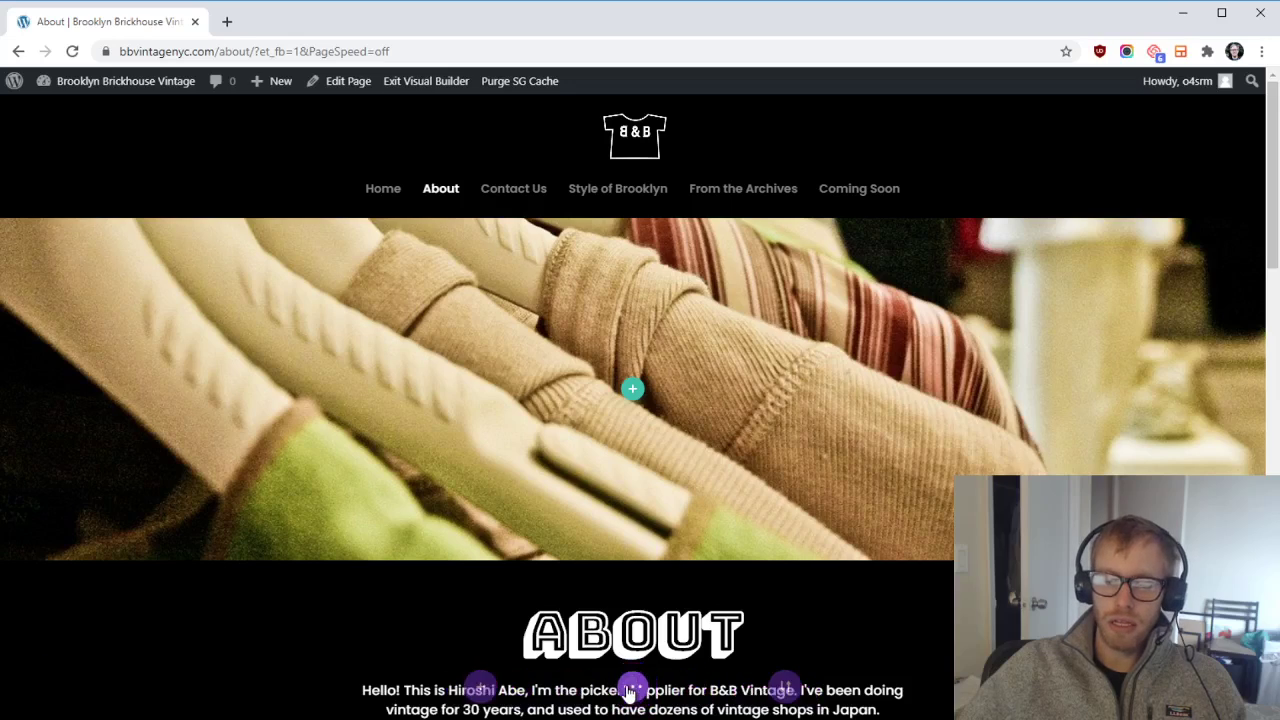
{"action": "left_click", "coordinate": [632, 690]}
{"action": "left_click", "coordinate": [632, 691]}
{"action": "left_click", "coordinate": [632, 690]}
{"action": "left_click", "coordinate": [632, 688]}
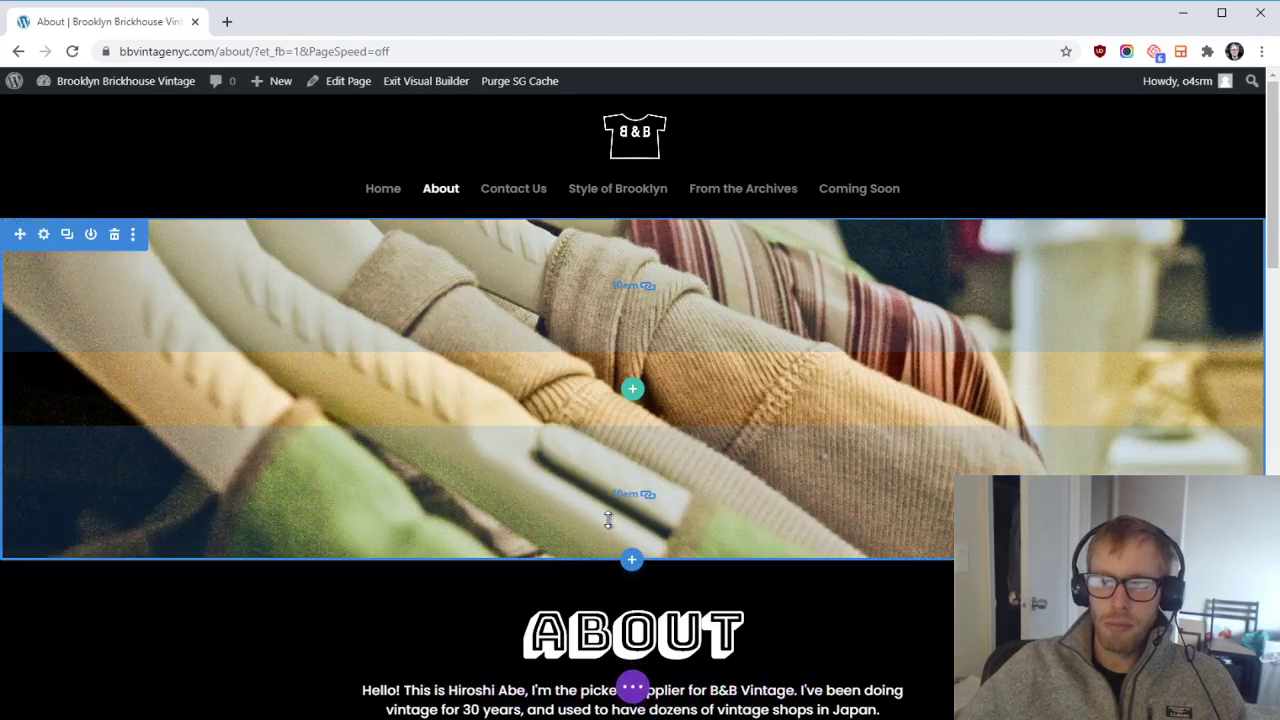